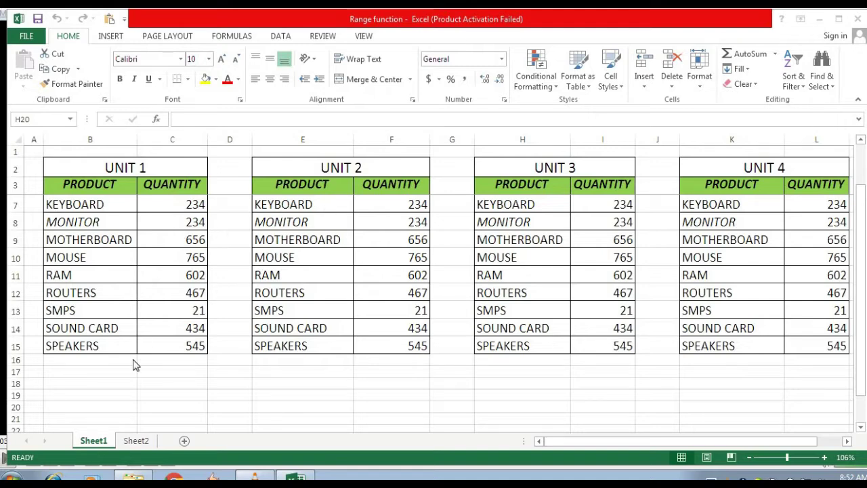
# Step: Review the empty unit summary table on Sheet2 and the Unit 1 quantity column on Sheet1
pyautogui.click(136, 441)
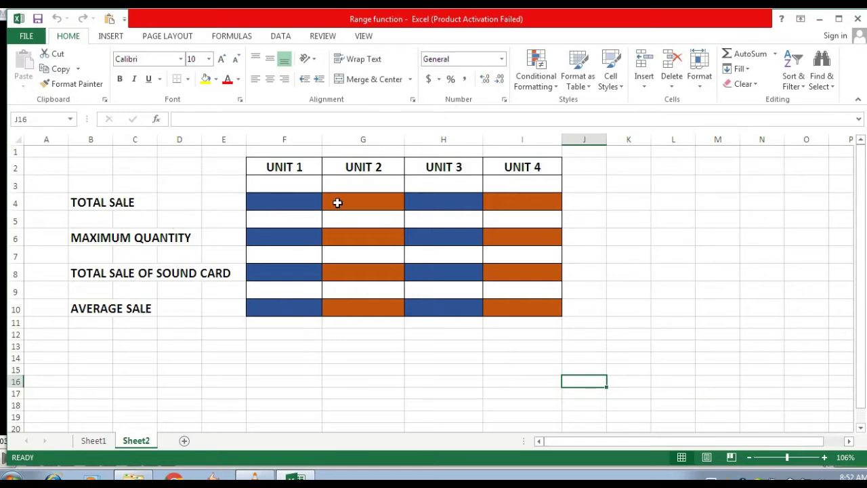
pyautogui.click(93, 440)
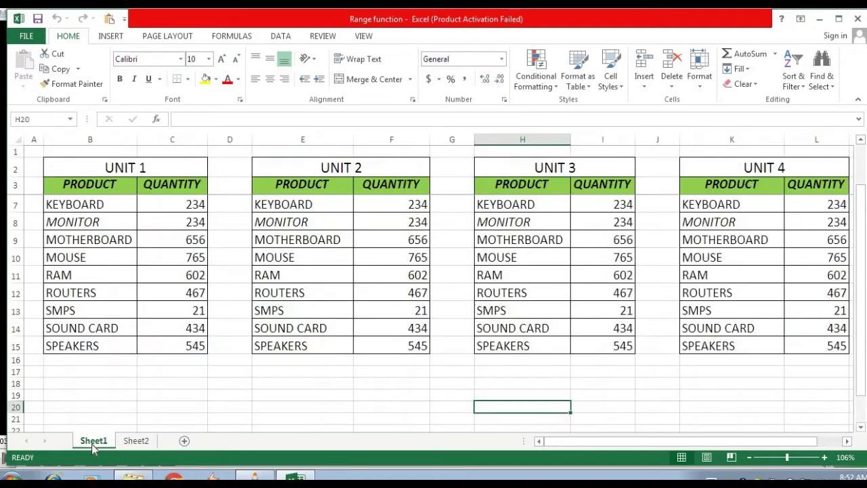
pyautogui.click(160, 205)
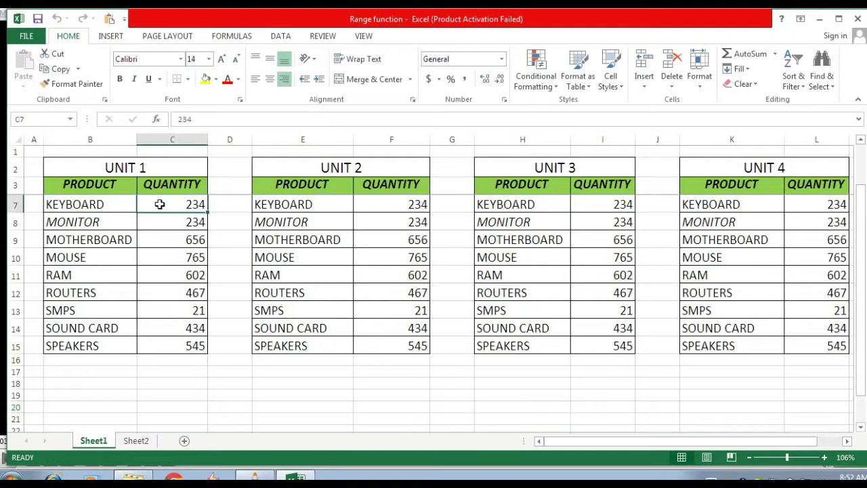
pyautogui.hotkey('shift', 'Down')
pyautogui.hotkey('shift', 'Down')
pyautogui.hotkey('shift', 'Down')
pyautogui.hotkey('shift', 'Down')
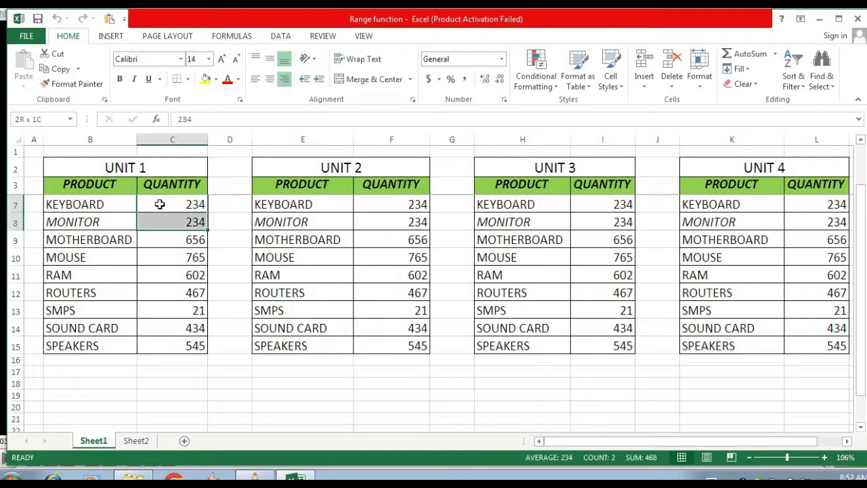
pyautogui.hotkey('shift', 'Down')
pyautogui.hotkey('shift', 'Down')
pyautogui.hotkey('shift', 'Down')
pyautogui.hotkey('shift', 'Down')
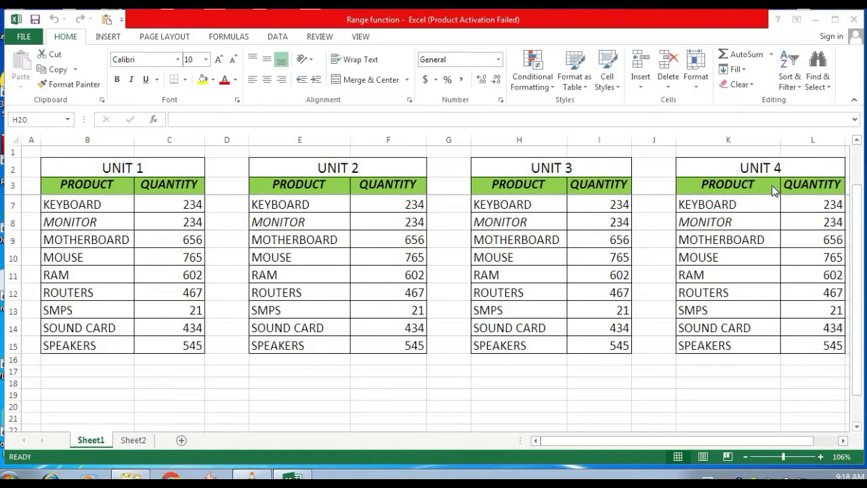
# Step: Define the name demo1 with Workbook scope for the Unit 1 quantities in Sheet1 cells C7:C15
pyautogui.click(162, 201)
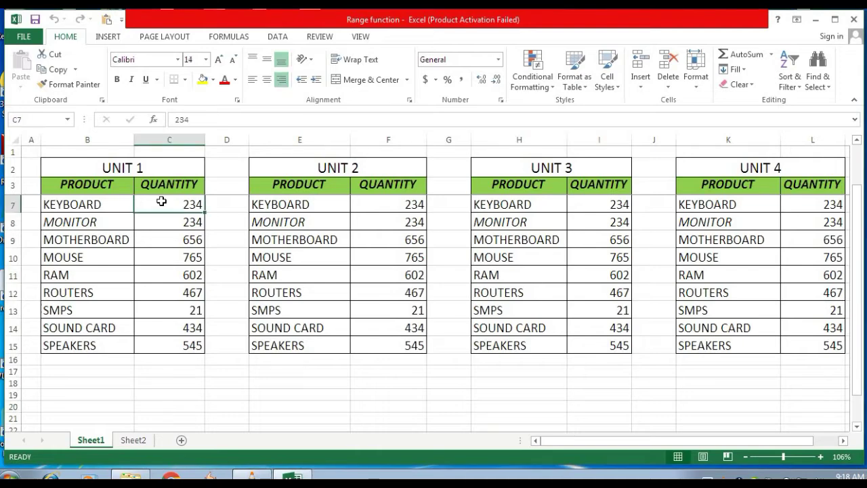
pyautogui.hotkey('shift', 'Down')
pyautogui.hotkey('shift', 'Down')
pyautogui.hotkey('shift', 'Down')
pyautogui.hotkey('shift', 'Down')
pyautogui.hotkey('shift', 'Down')
pyautogui.hotkey('shift', 'Down')
pyautogui.hotkey('shift', 'Down')
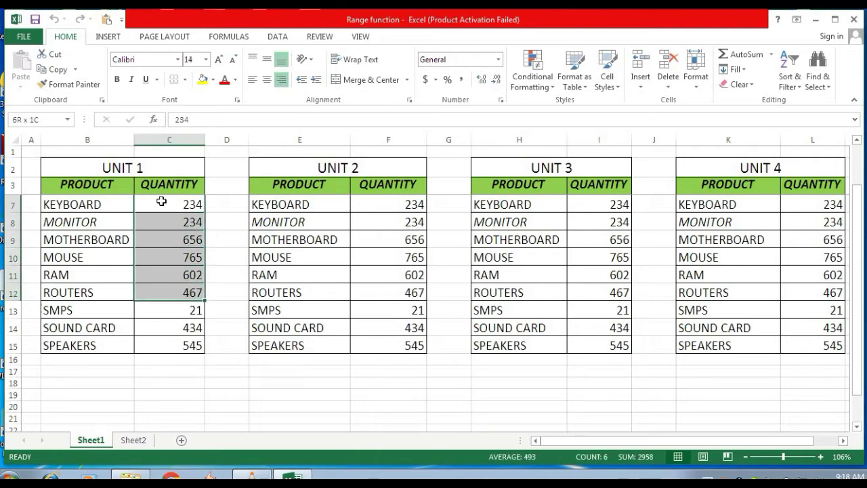
pyautogui.hotkey('shift', 'Down')
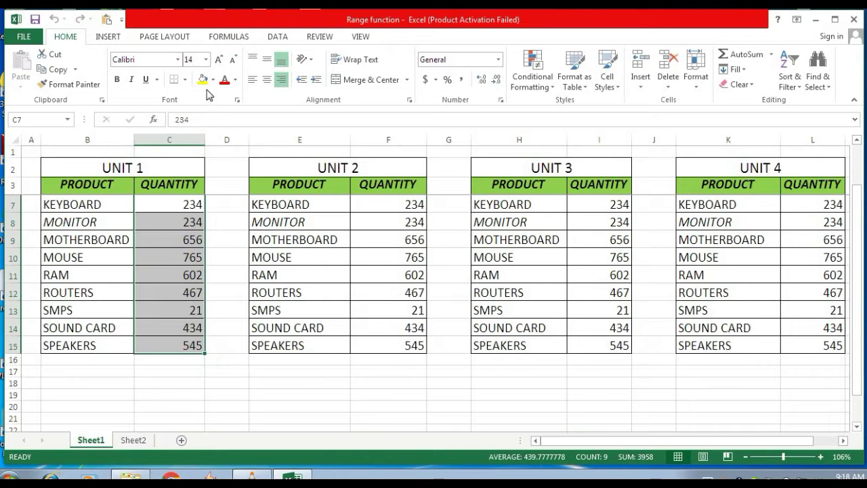
pyautogui.click(228, 41)
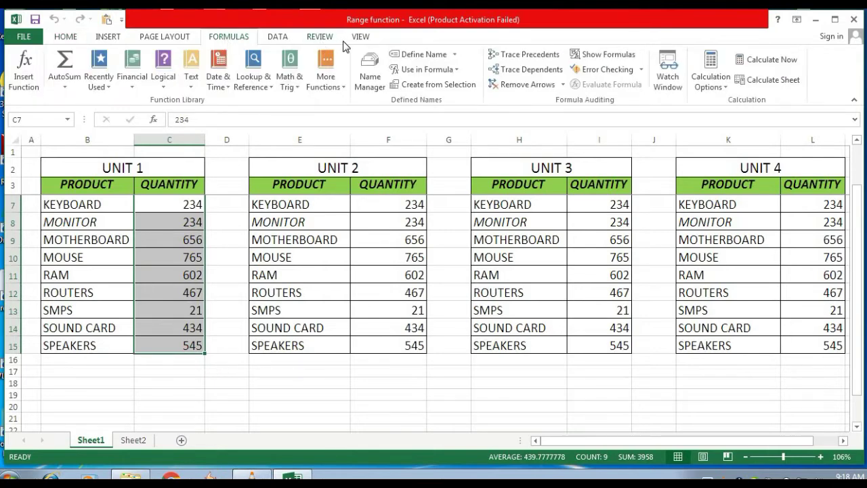
pyautogui.click(414, 54)
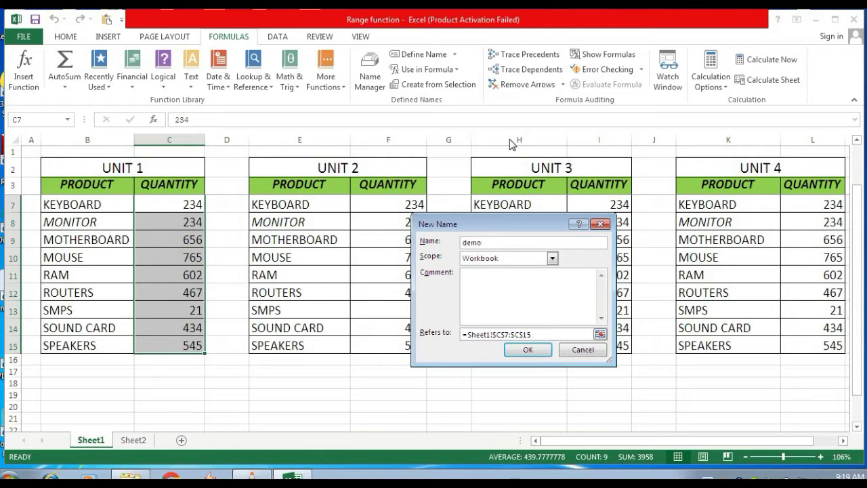
pyautogui.click(554, 259)
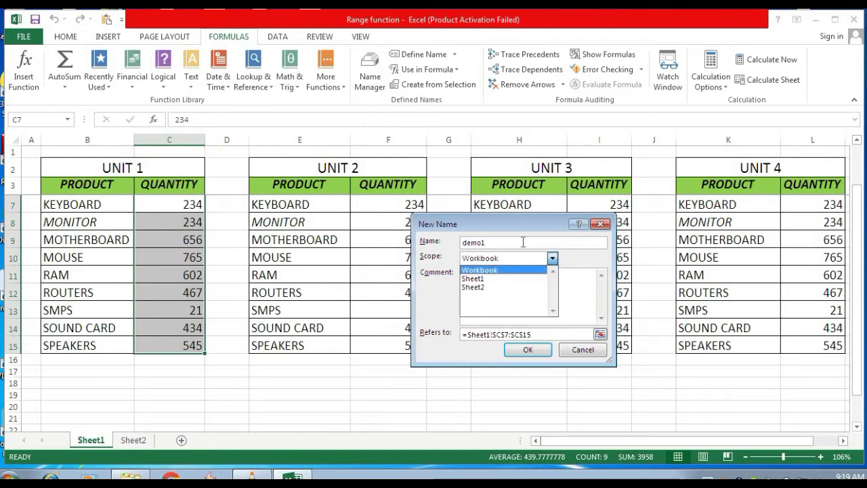
pyautogui.click(502, 271)
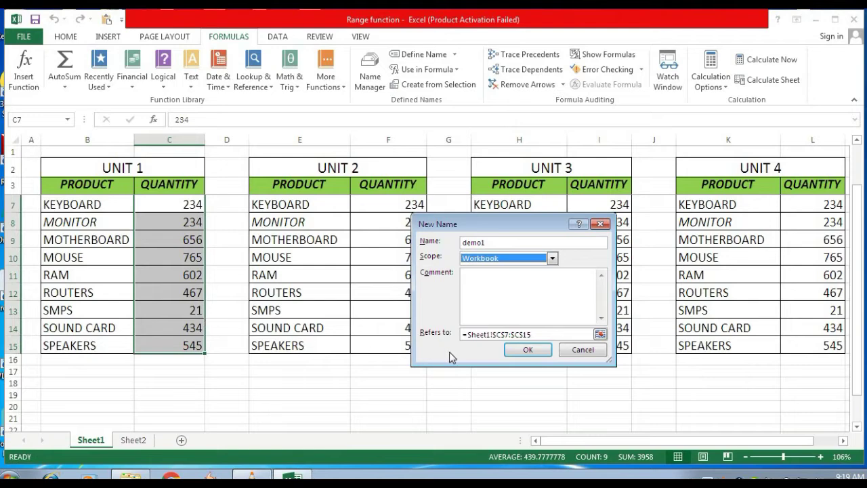
pyautogui.click(527, 349)
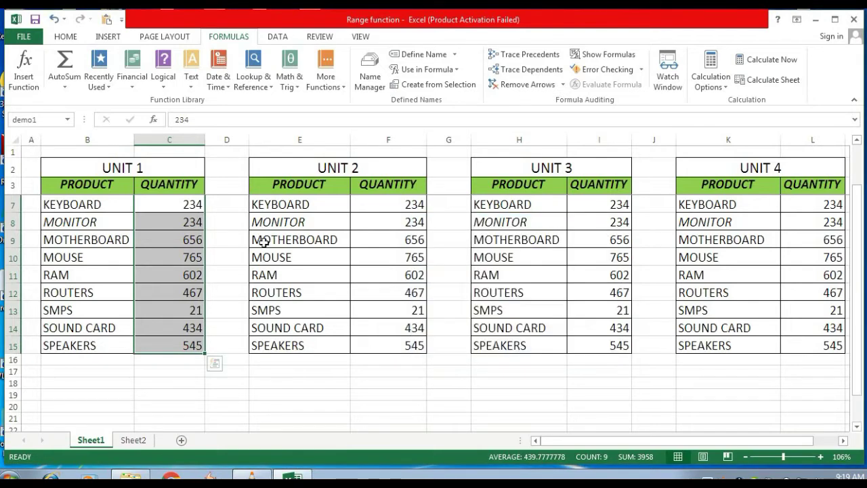
pyautogui.click(46, 121)
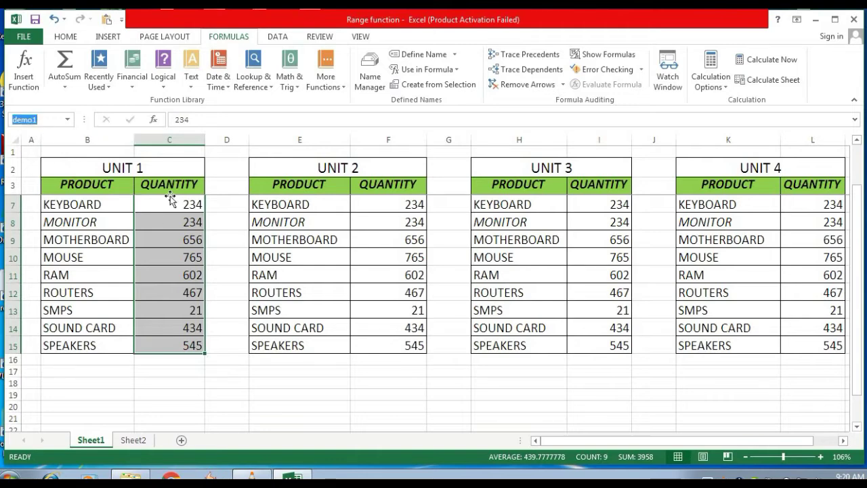
pyautogui.click(183, 309)
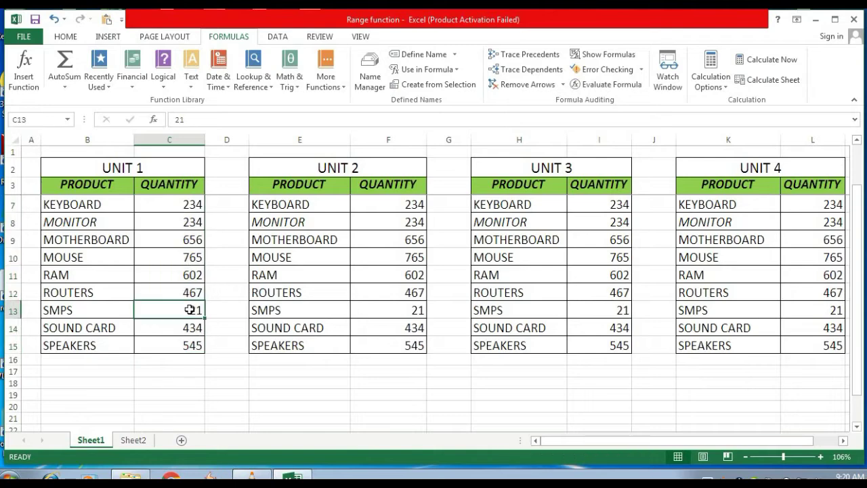
# Step: Name the Unit 2 quantity range F7:F15 demo2
pyautogui.click(393, 203)
pyautogui.hotkey('shift', 'Down')
pyautogui.hotkey('shift', 'Down')
pyautogui.hotkey('shift', 'Down')
pyautogui.hotkey('shift', 'Down')
pyautogui.hotkey('shift', 'Down')
pyautogui.hotkey('shift', 'Down')
pyautogui.hotkey('shift', 'Down')
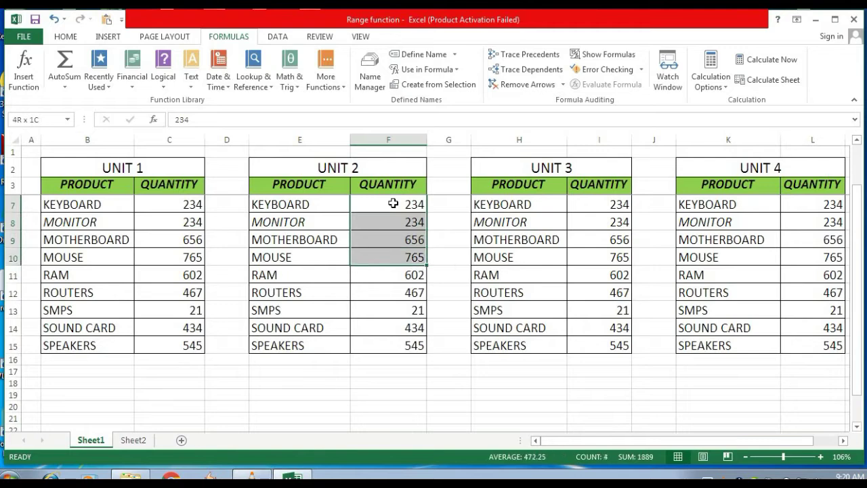
pyautogui.hotkey('shift', 'Down')
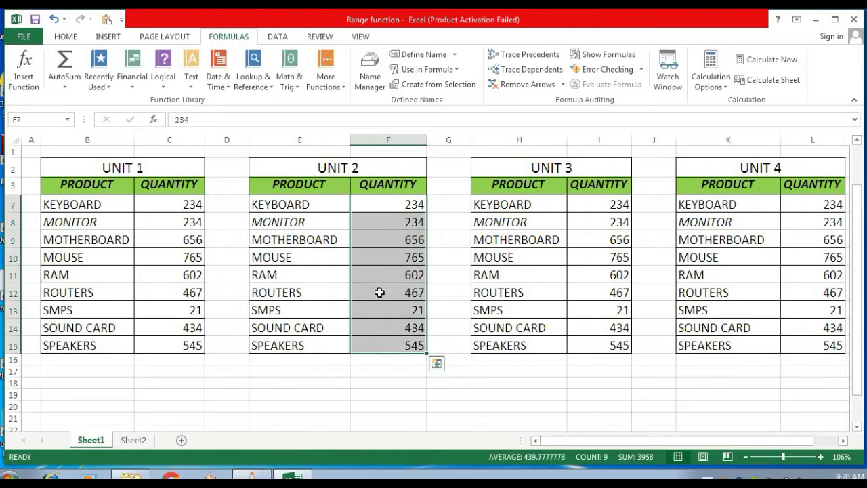
pyautogui.click(25, 120)
pyautogui.write('demo2')
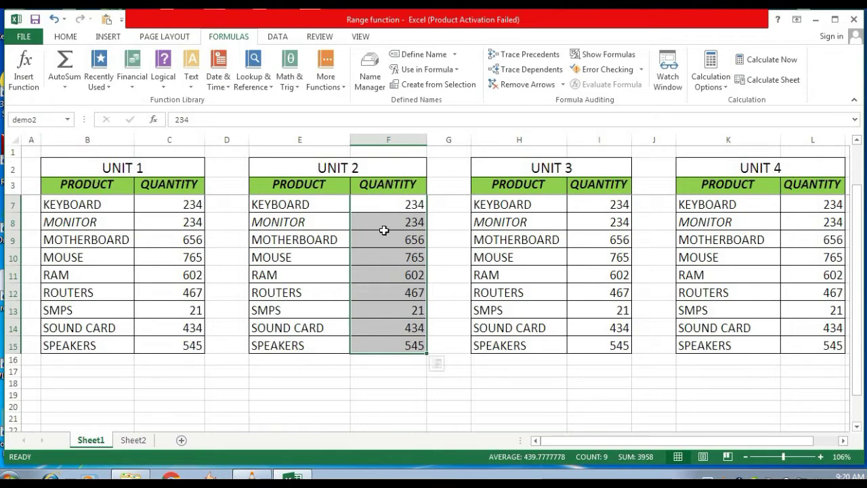
# Step: Name the Unit 3 quantity range I7:I15 demo3
pyautogui.click(515, 244)
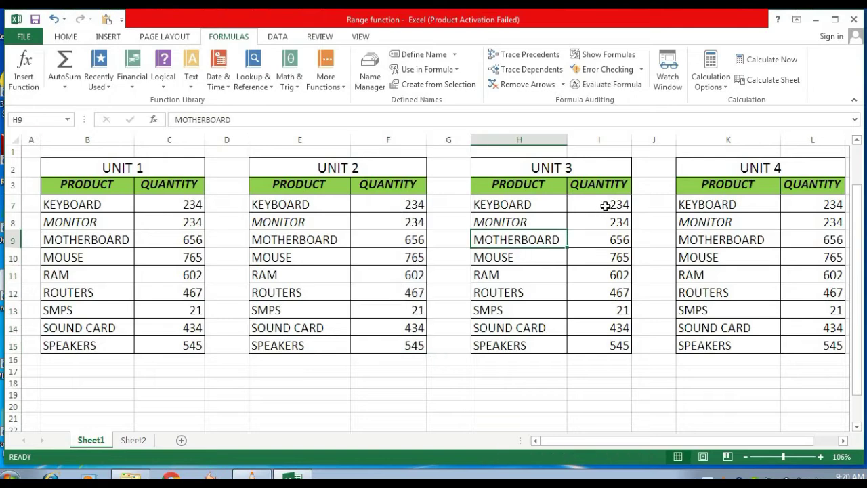
pyautogui.moveTo(605, 206); pyautogui.dragTo(605, 346)
pyautogui.click(39, 121)
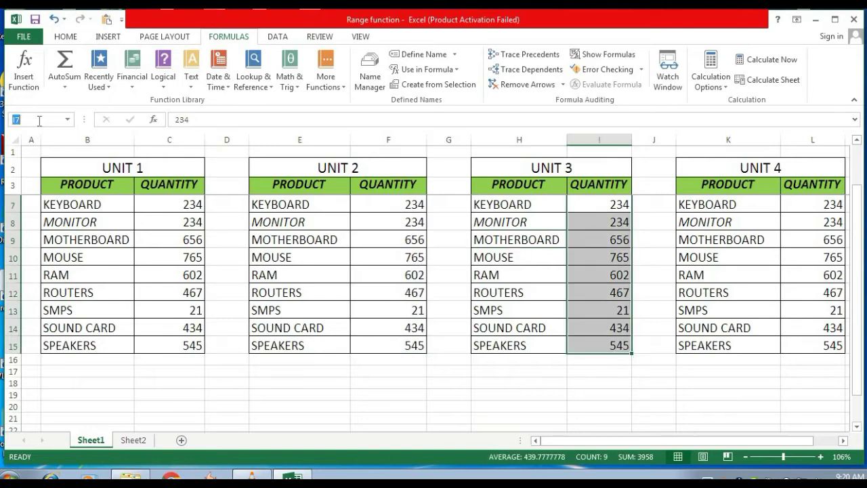
pyautogui.write('demo3')
pyautogui.press('Return')
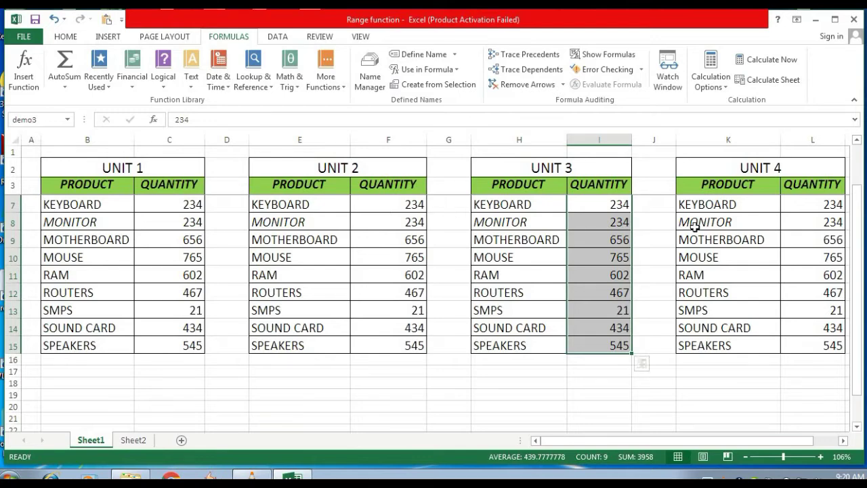
# Step: Name the Unit 4 quantity range L7:L15 demo4
pyautogui.click(797, 206)
pyautogui.hotkey('shift', 'Down')
pyautogui.hotkey('shift', 'Down')
pyautogui.hotkey('shift', 'Down')
pyautogui.hotkey('shift', 'Down')
pyautogui.hotkey('shift', 'Down')
pyautogui.hotkey('shift', 'Down')
pyautogui.hotkey('shift', 'Down')
pyautogui.hotkey('shift', 'Down')
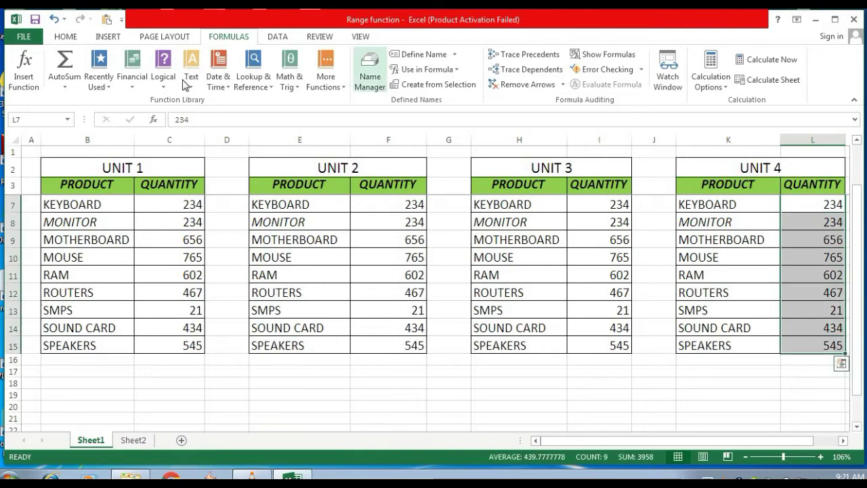
pyautogui.click(33, 118)
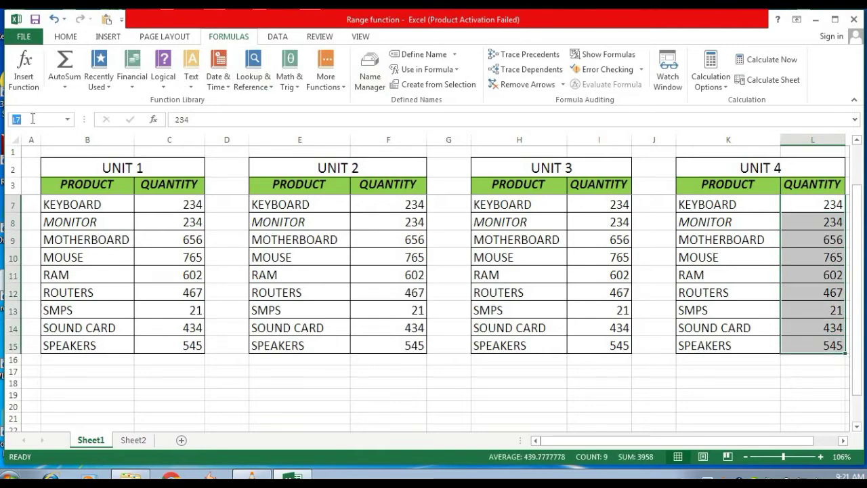
pyautogui.write('demo4')
pyautogui.click(830, 233)
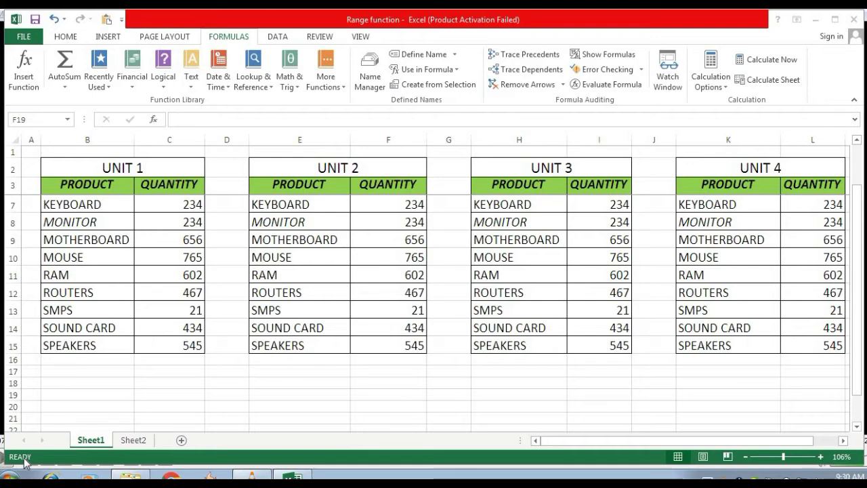
# Step: Calculate Unit 1's total sale in cell F4 of Sheet2 with the formula =sum(demo1)
pyautogui.click(145, 440)
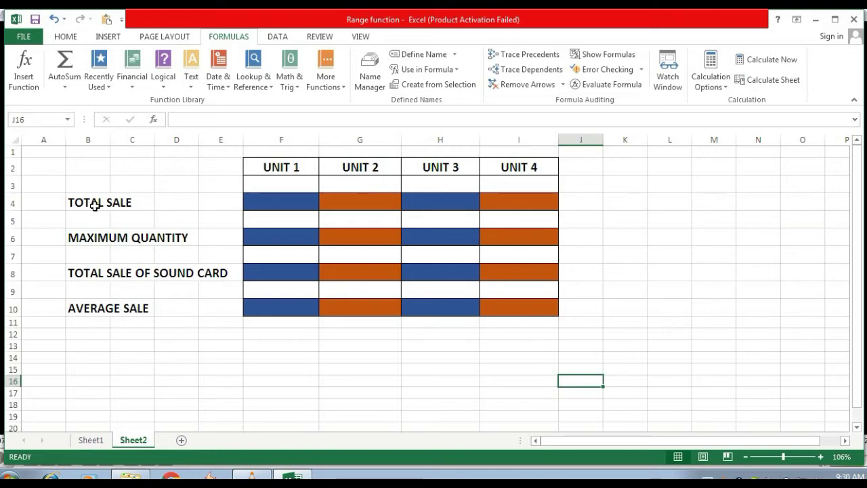
pyautogui.click(258, 197)
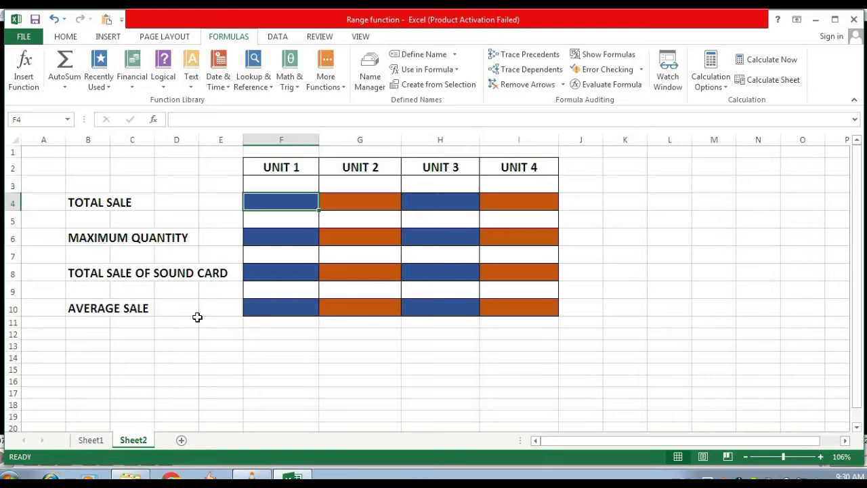
pyautogui.write('=')
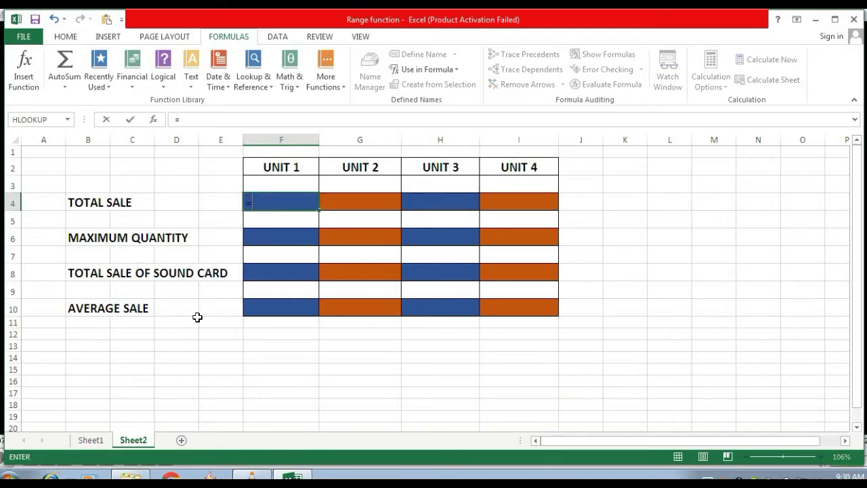
pyautogui.write('sum')
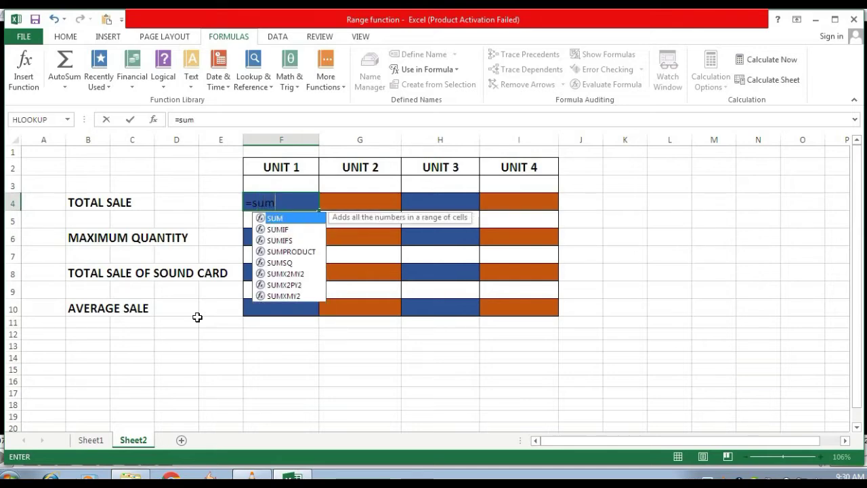
pyautogui.write('(')
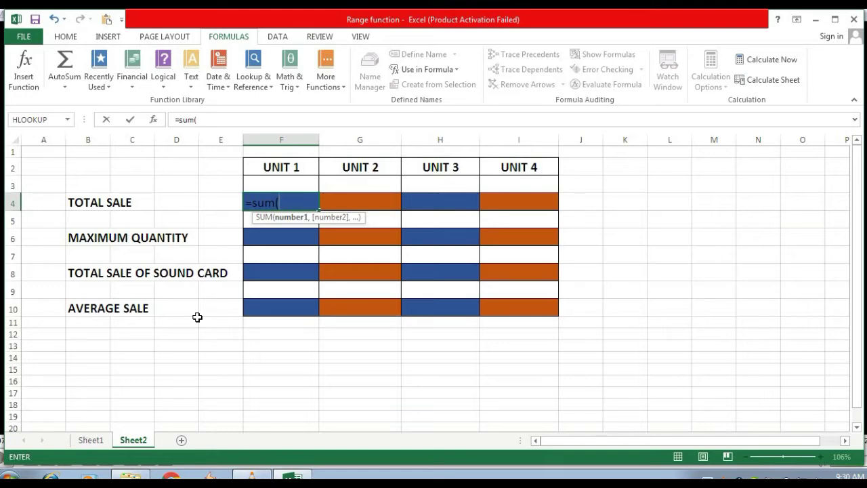
pyautogui.write('d')
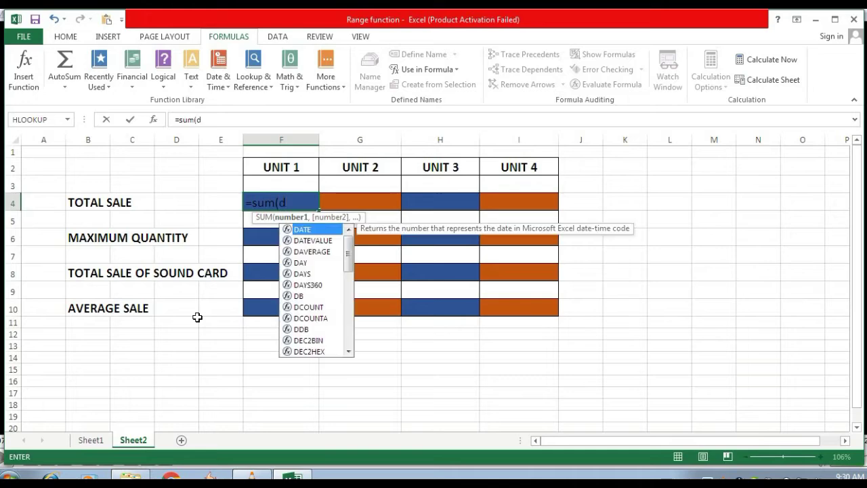
pyautogui.write('em')
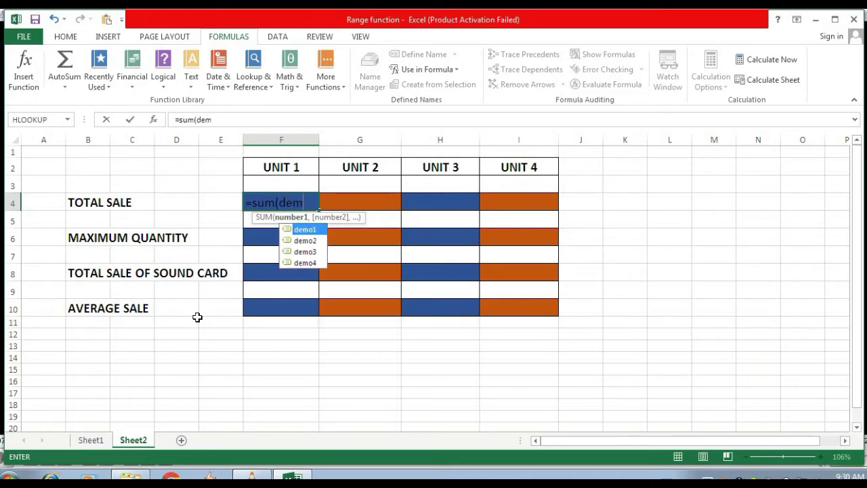
pyautogui.doubleClick(305, 230)
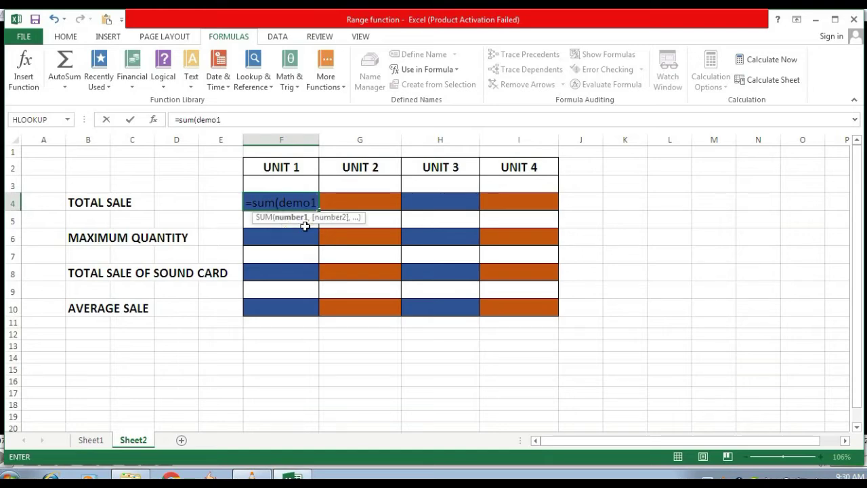
pyautogui.write(')')
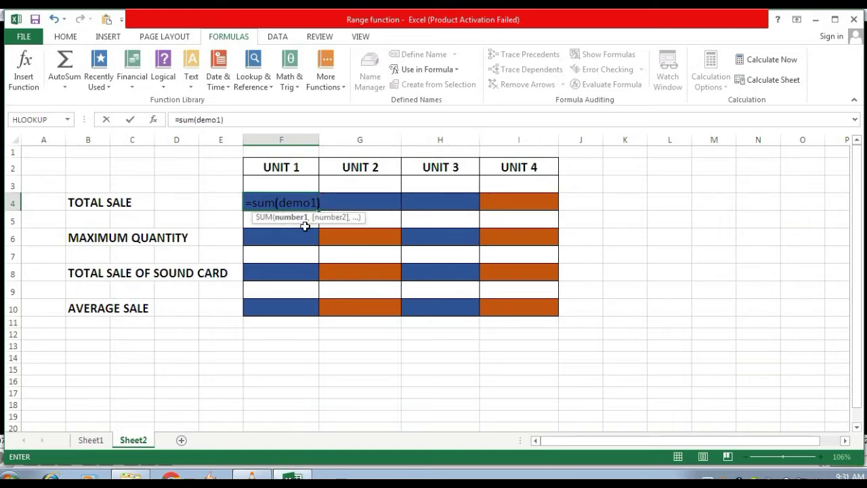
pyautogui.press('Return')
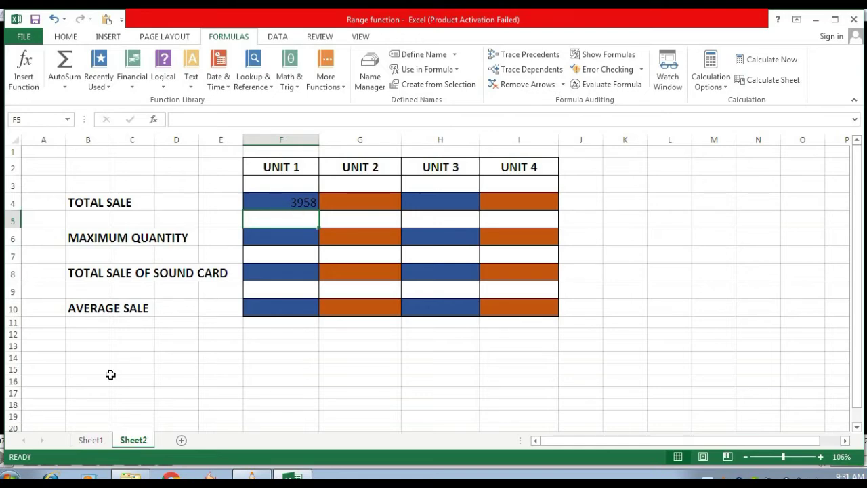
# Step: Add up Unit 1's quantities on Sheet1 with AutoSum, placing the total in cell C16
pyautogui.click(90, 440)
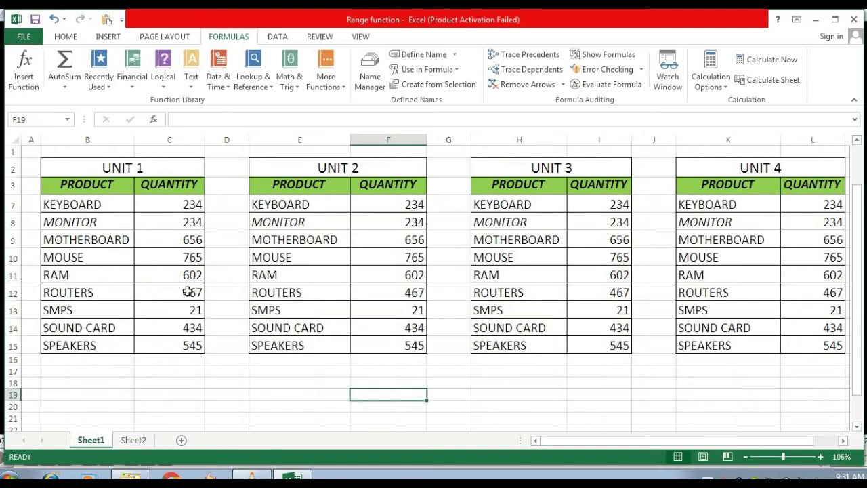
pyautogui.click(184, 206)
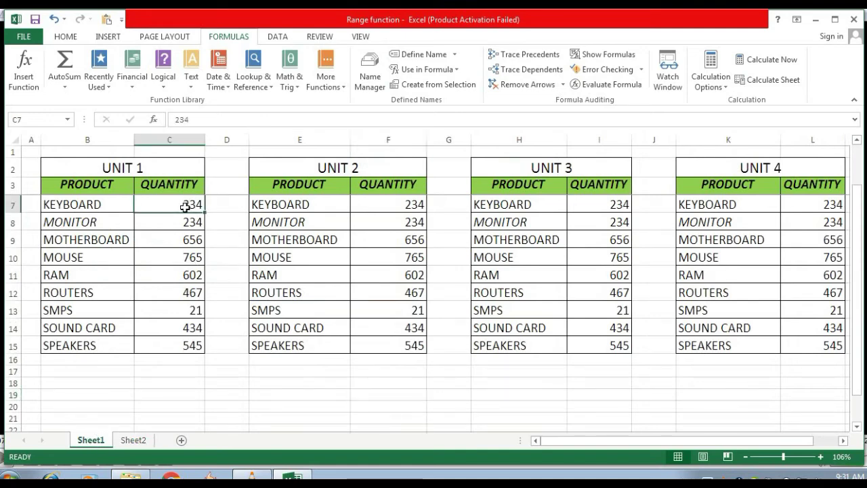
pyautogui.hotkey('shift', 'Down')
pyautogui.hotkey('shift', 'Down')
pyautogui.hotkey('shift', 'Down')
pyautogui.hotkey('shift', 'Down')
pyautogui.hotkey('shift', 'Down')
pyautogui.hotkey('shift', 'Down')
pyautogui.hotkey('shift', 'Down')
pyautogui.hotkey('shift', 'Down')
pyautogui.hotkey('shift', 'Down')
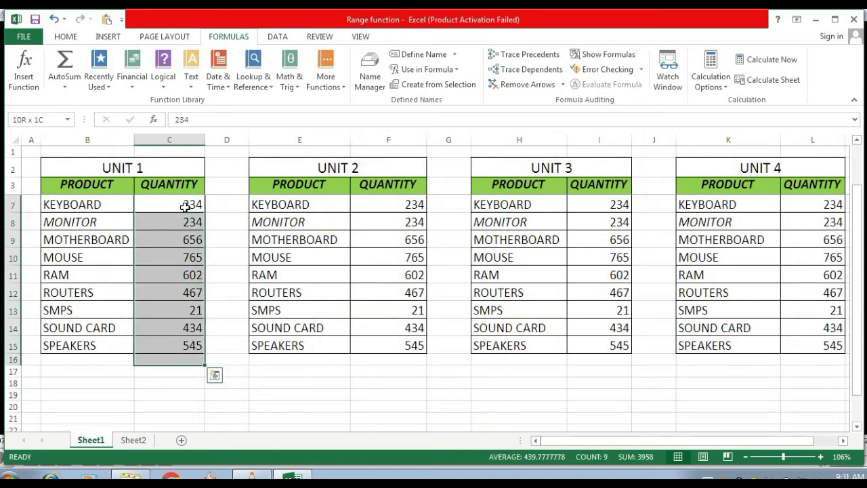
pyautogui.hotkey('alt', '=')
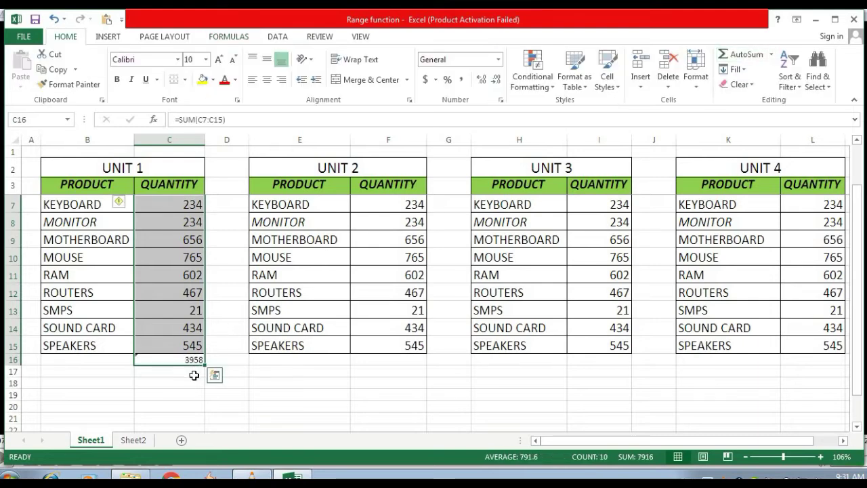
pyautogui.click(189, 373)
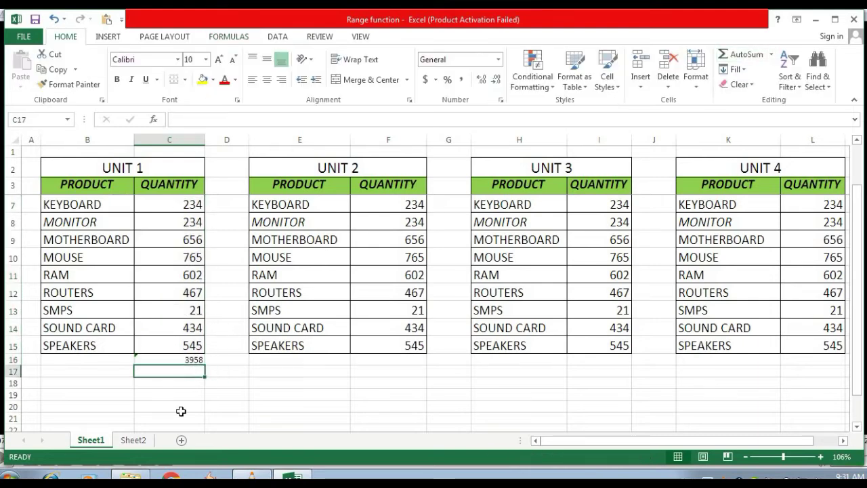
# Step: Calculate Unit 2's total sale in cell G4 of Sheet2 with the formula =sum(demo2)
pyautogui.click(133, 440)
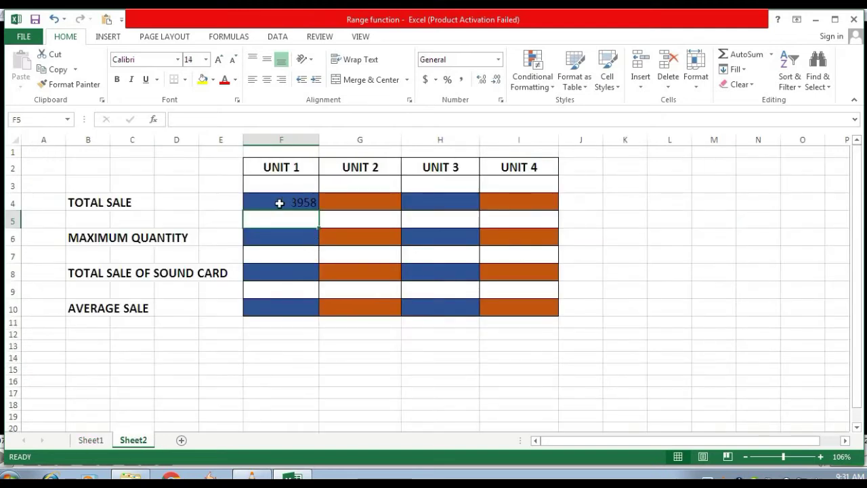
pyautogui.click(352, 202)
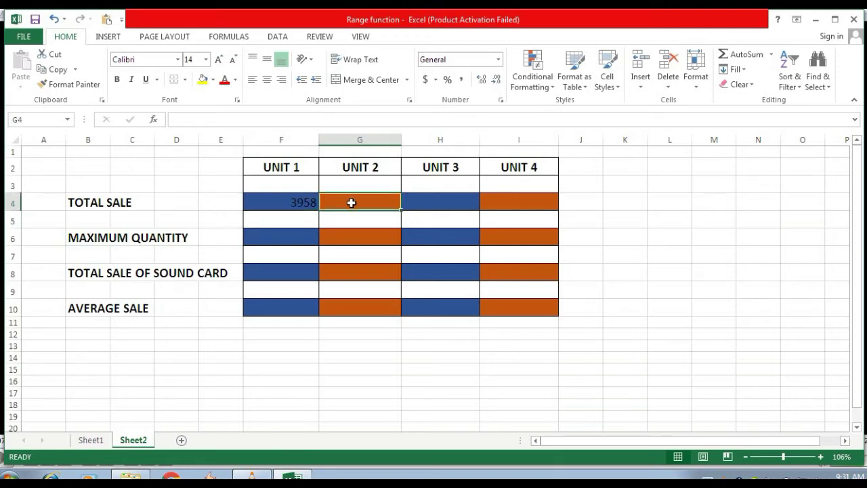
pyautogui.write('=sum')
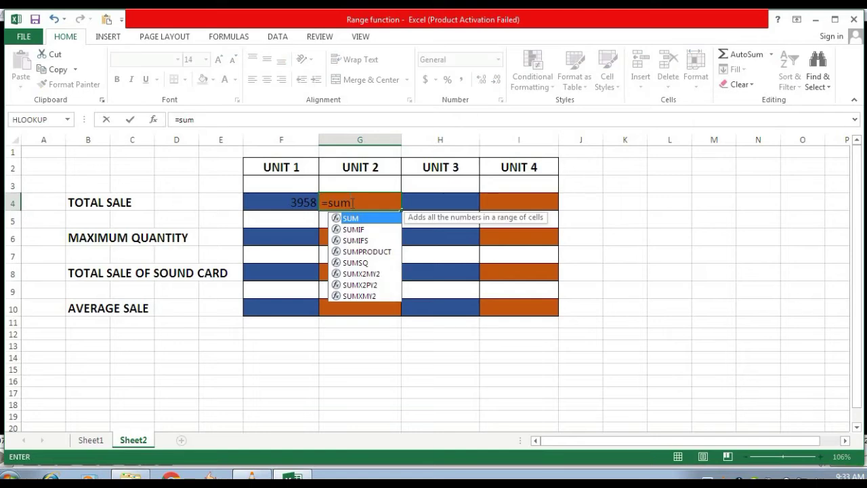
pyautogui.write('(')
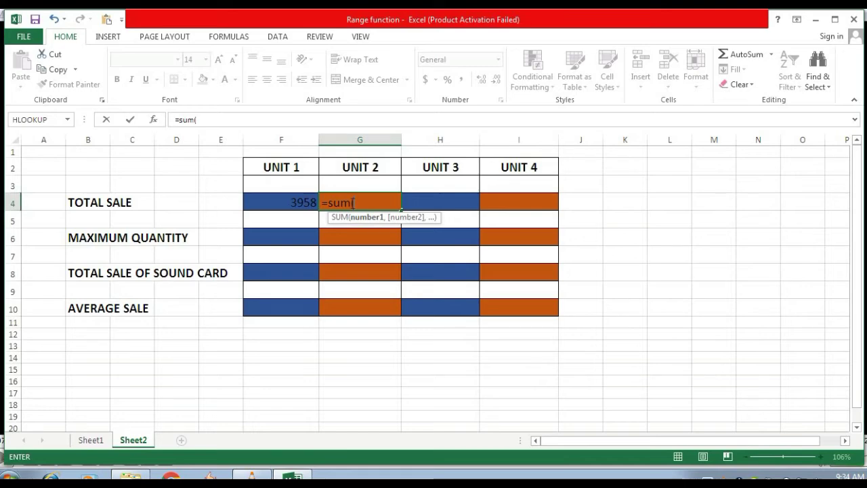
pyautogui.click(233, 39)
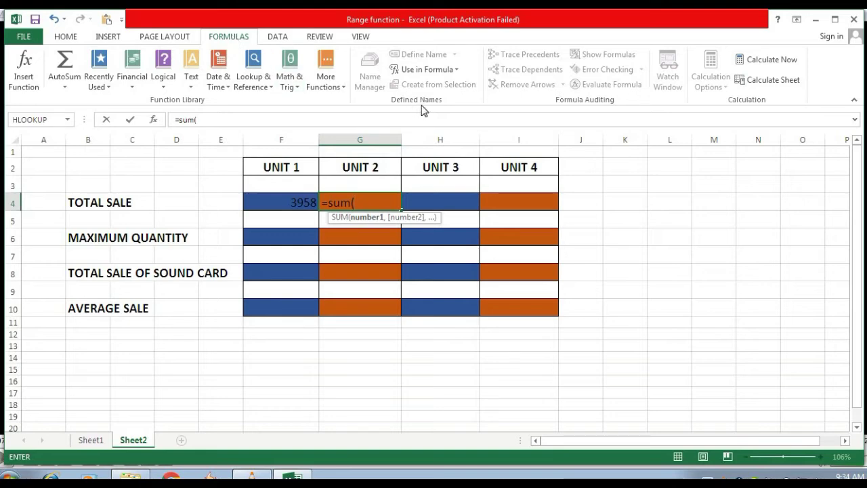
pyautogui.click(457, 71)
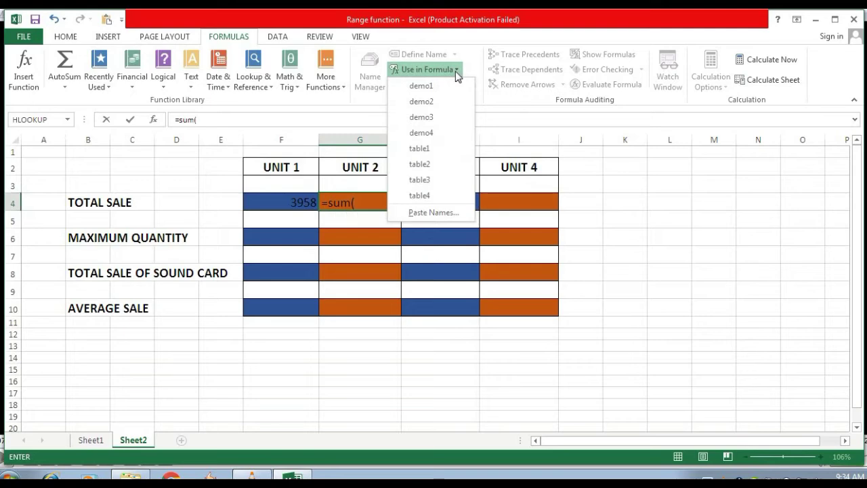
pyautogui.click(433, 103)
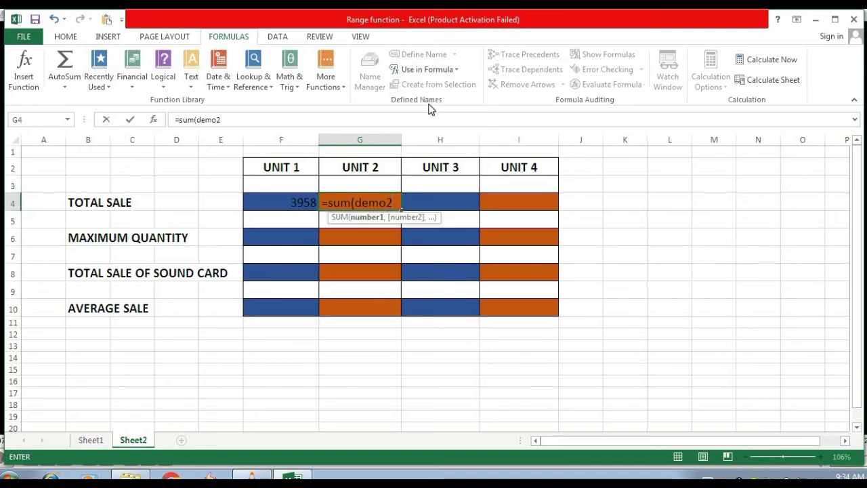
pyautogui.write(')')
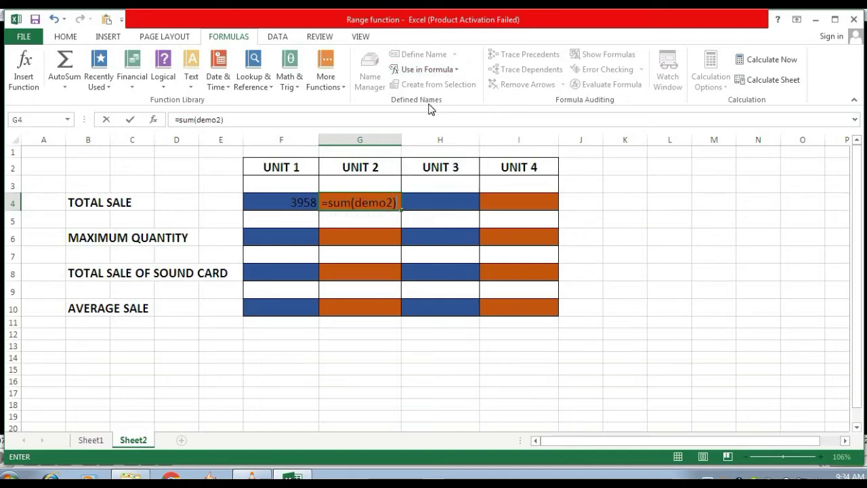
pyautogui.press('Return')
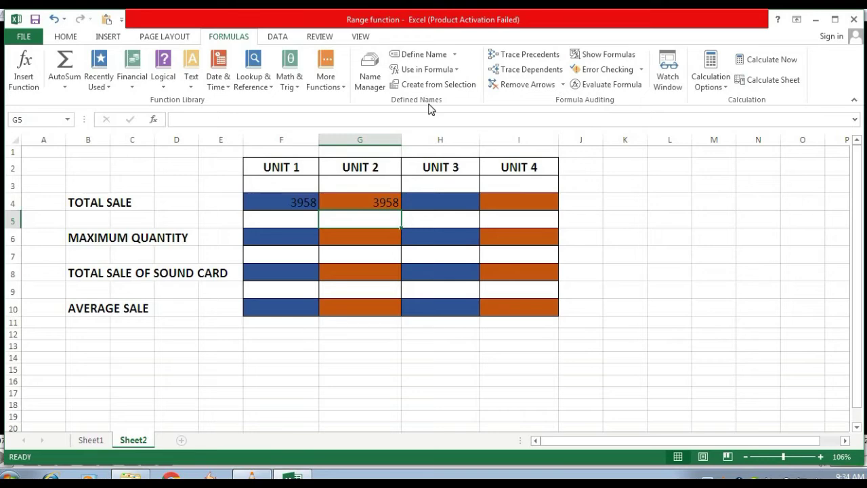
pyautogui.click(381, 200)
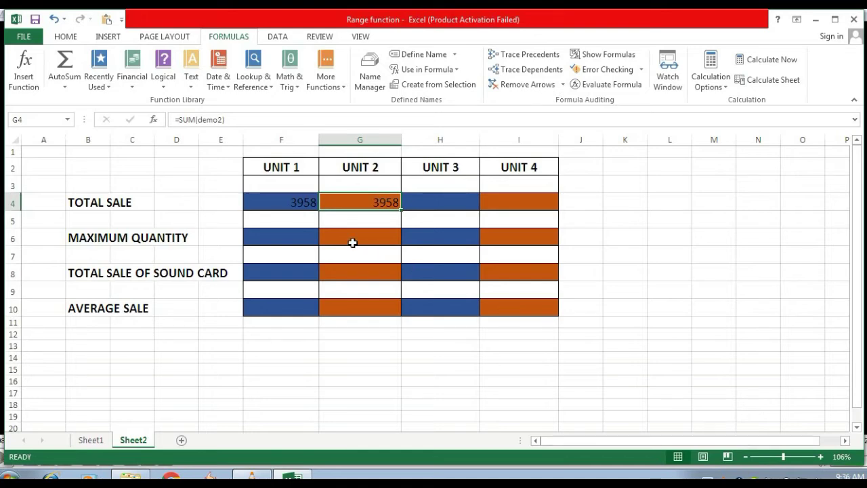
# Step: Jump to the named range demo3 to check which cells it covers, and return to Sheet2
pyautogui.click(434, 239)
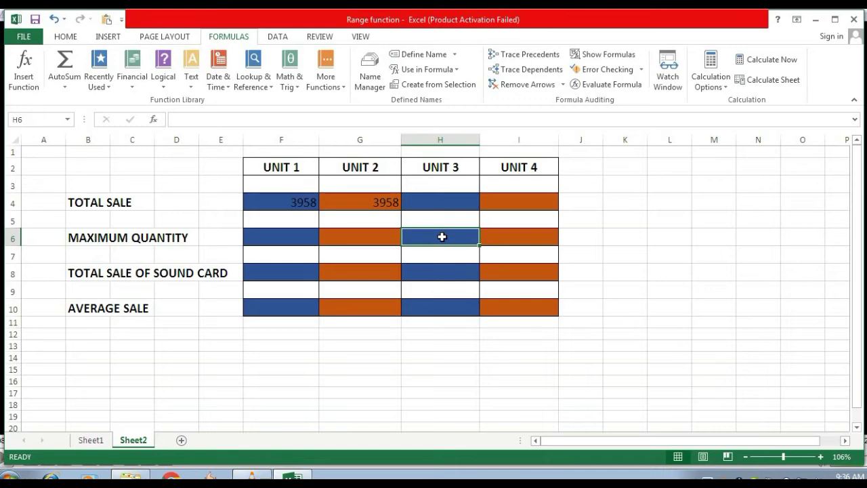
pyautogui.click(68, 120)
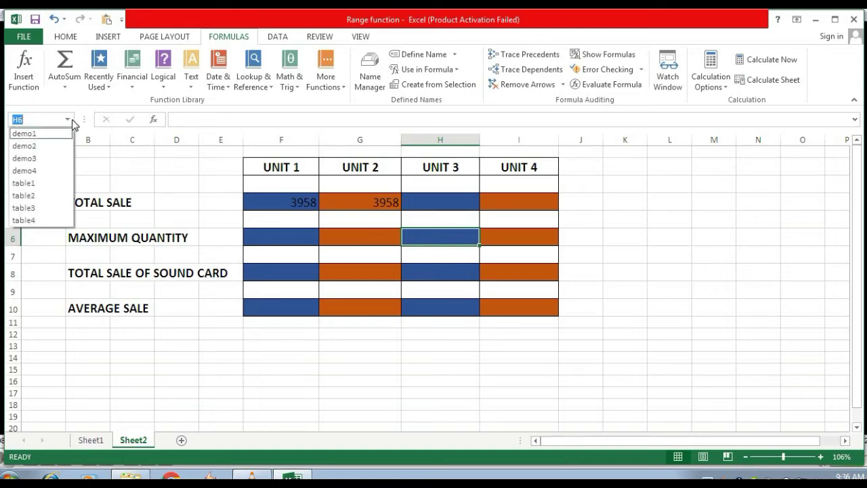
pyautogui.click(47, 164)
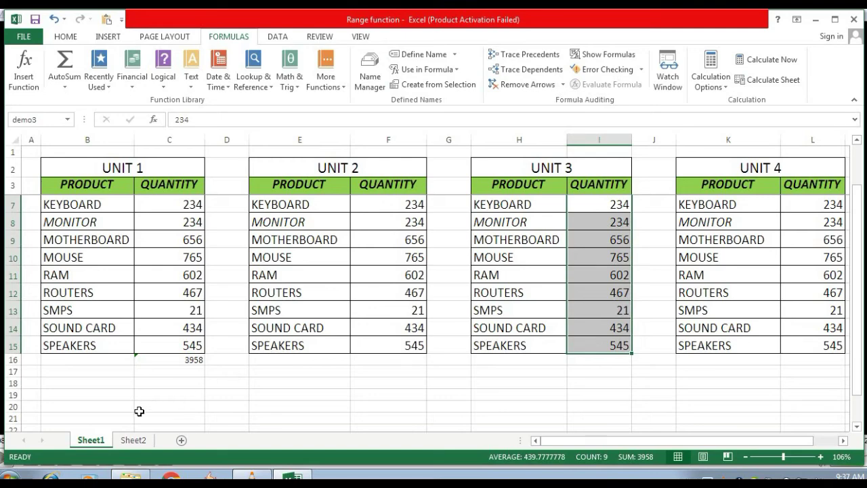
pyautogui.click(134, 440)
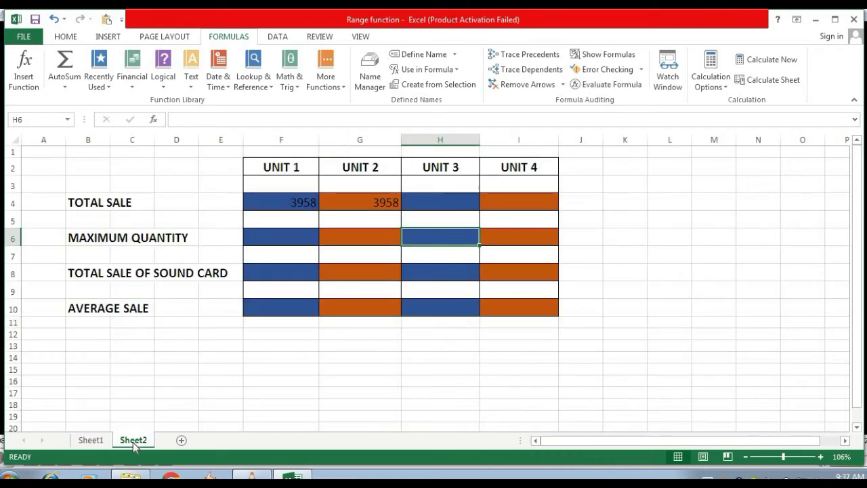
# Step: Calculate Unit 3's maximum quantity in cell H6 of Sheet2 with the formula =MAX(demo3)
pyautogui.write('=MAX(')
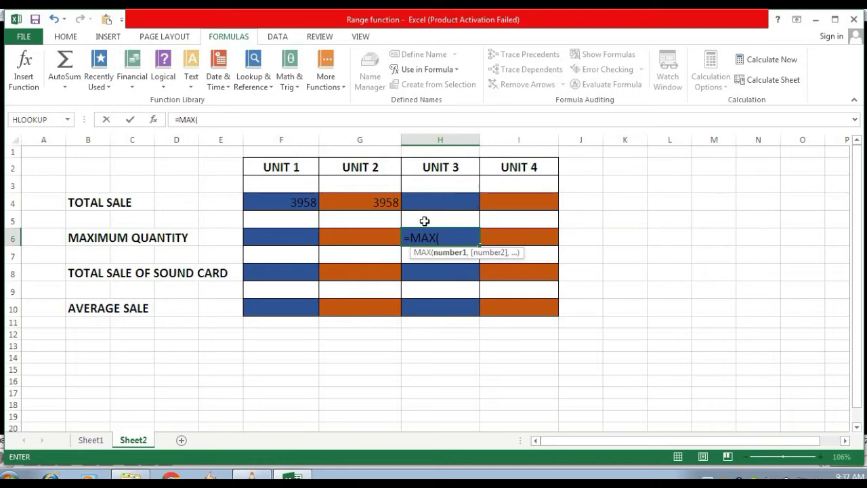
pyautogui.write('de')
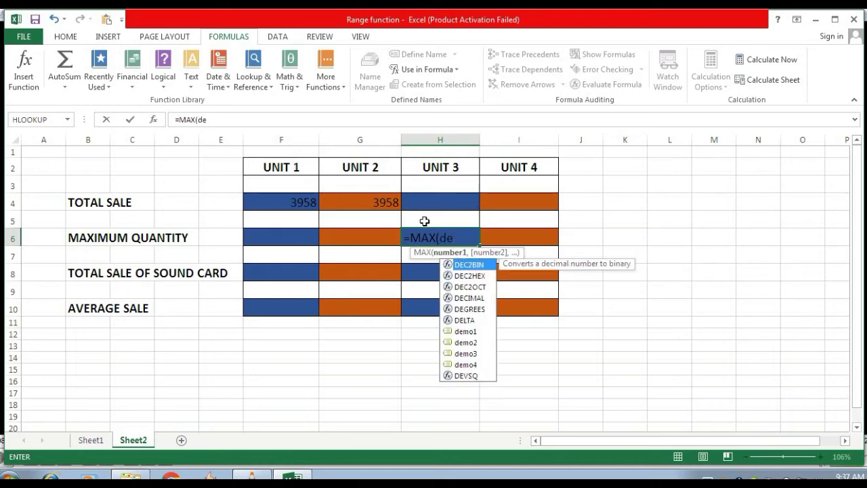
pyautogui.write('mo3')
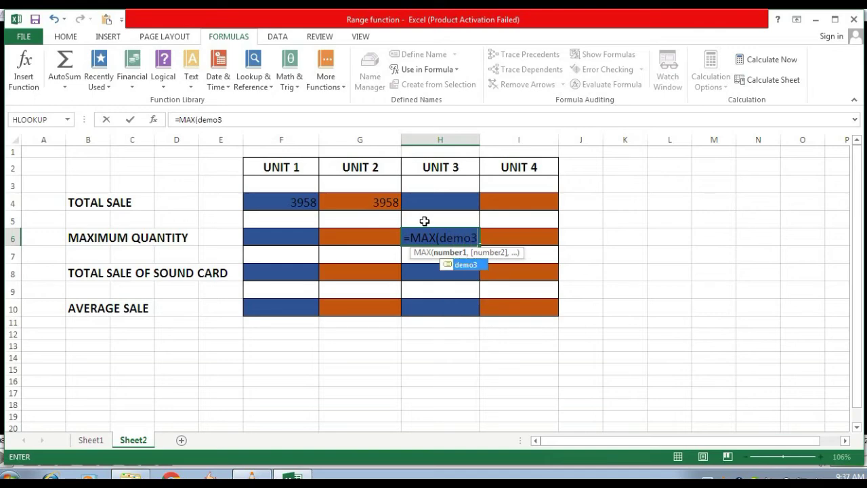
pyautogui.write(')')
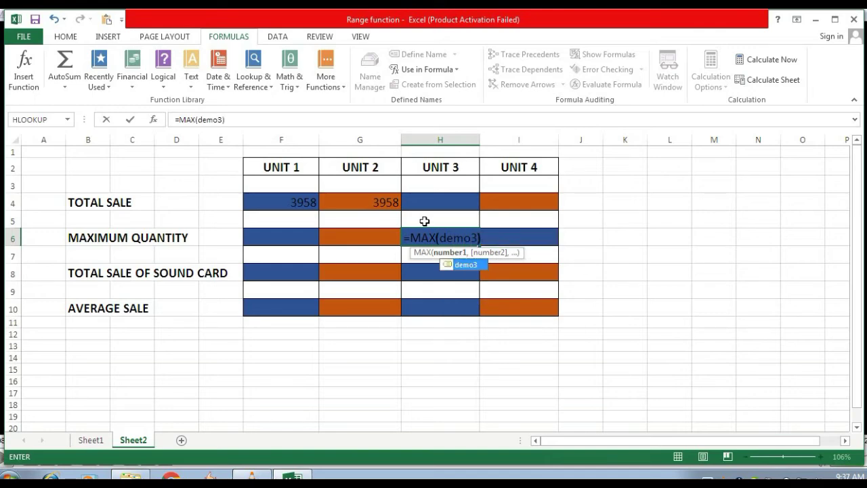
pyautogui.press('Return')
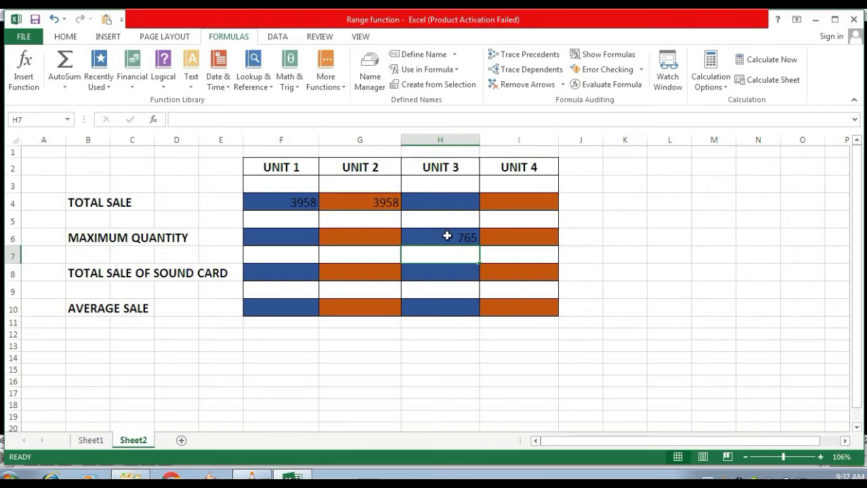
# Step: Check the maximum formula in H6 against the Unit 3 quantities on Sheet1
pyautogui.click(447, 236)
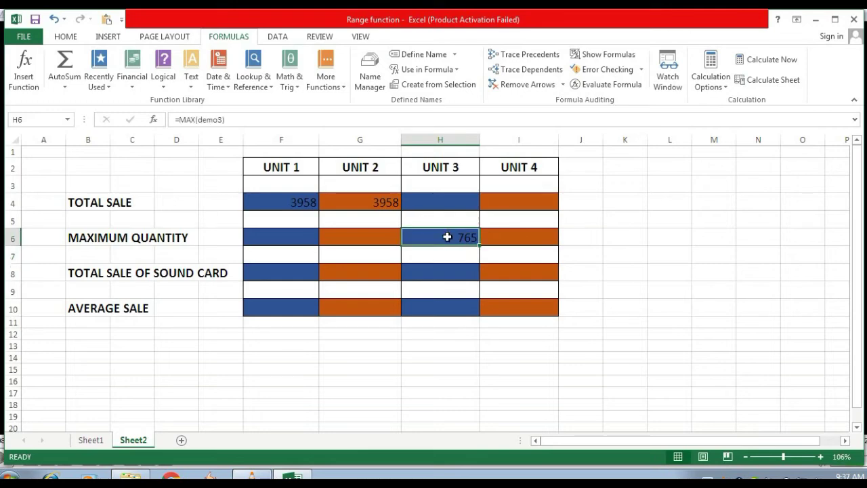
pyautogui.click(93, 441)
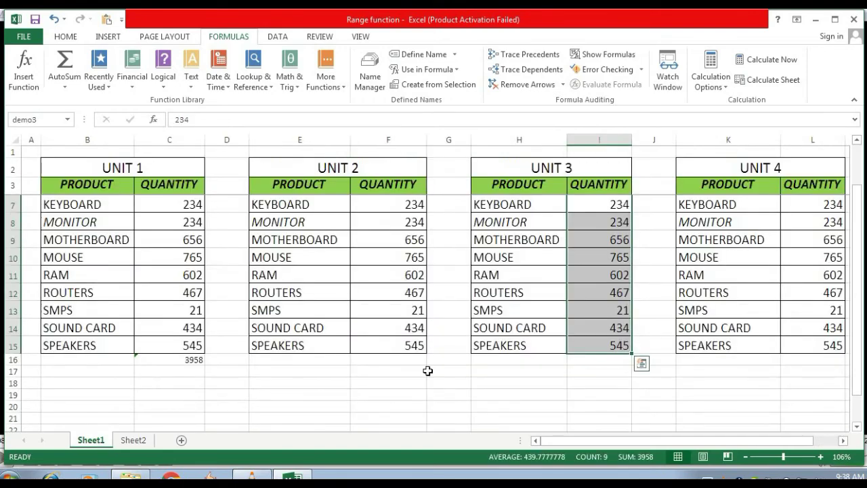
pyautogui.click(618, 256)
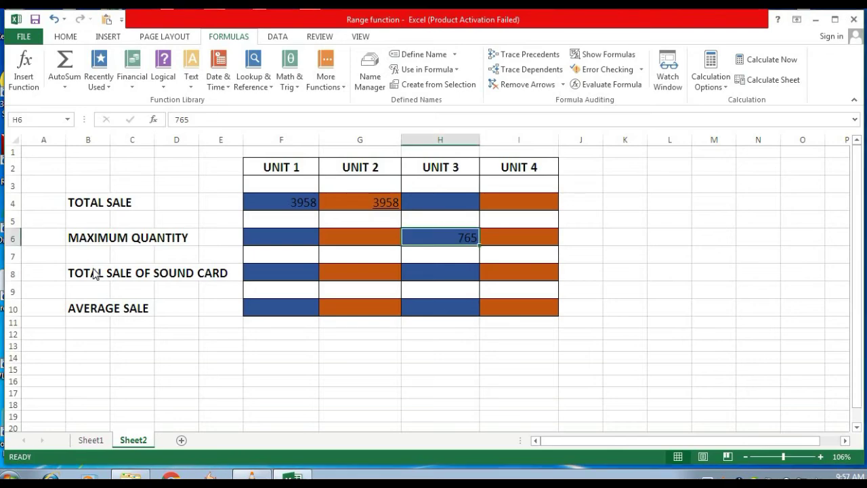
# Step: Change the row label in cell B8 of Sheet2 to TOTAL QUANTITY OF SOUND CARD
pyautogui.click(93, 269)
pyautogui.write('TOTAL QUANTITY OF SOUND CARD')
pyautogui.press('Return')
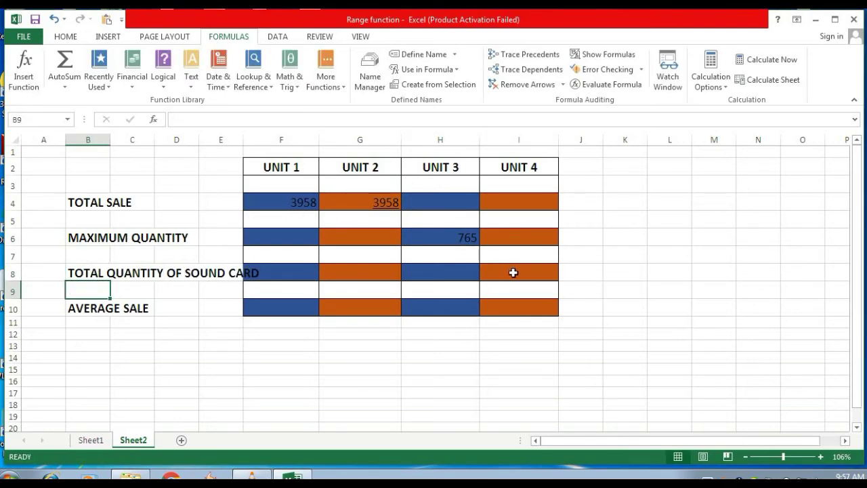
pyautogui.click(615, 269)
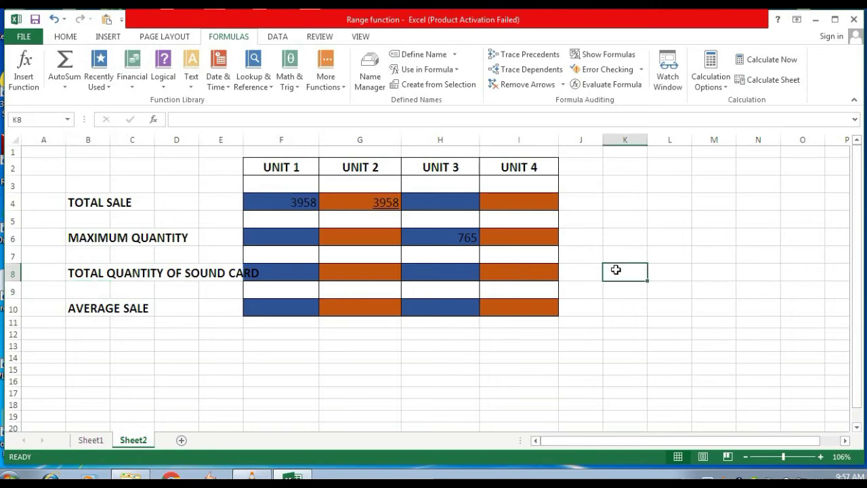
# Step: Define the workbook-level name SOUND_CARD for the four units' sound card quantities in Sheet1 cells C14, F14, I14 and L14
pyautogui.click(92, 440)
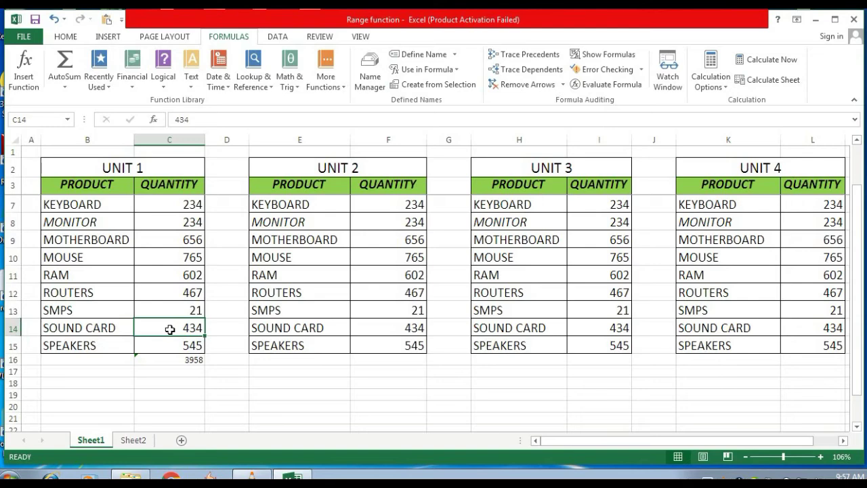
pyautogui.keyDown('ctrl'); pyautogui.click(396, 327); pyautogui.keyUp('ctrl')
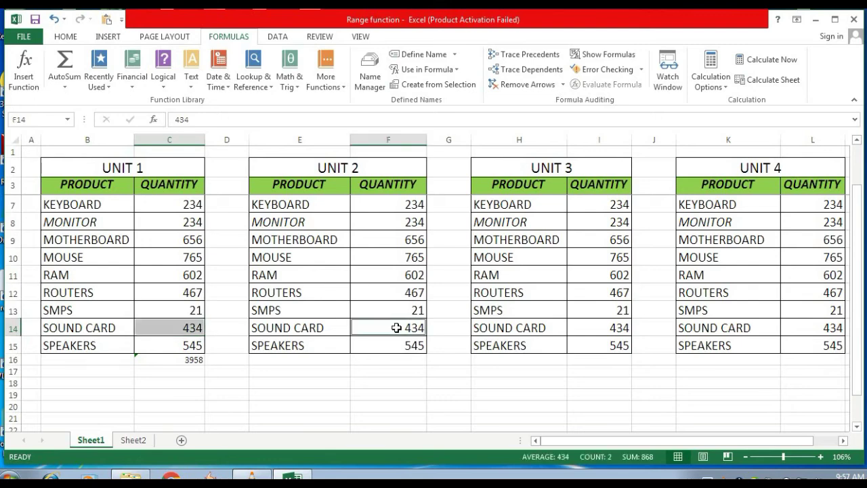
pyautogui.keyDown('ctrl'); pyautogui.click(618, 330); pyautogui.keyUp('ctrl')
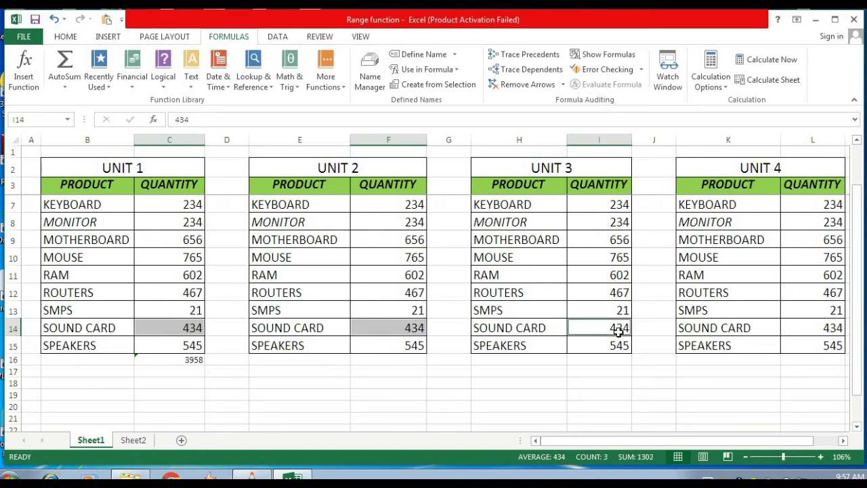
pyautogui.keyDown('ctrl'); pyautogui.click(821, 329); pyautogui.keyUp('ctrl')
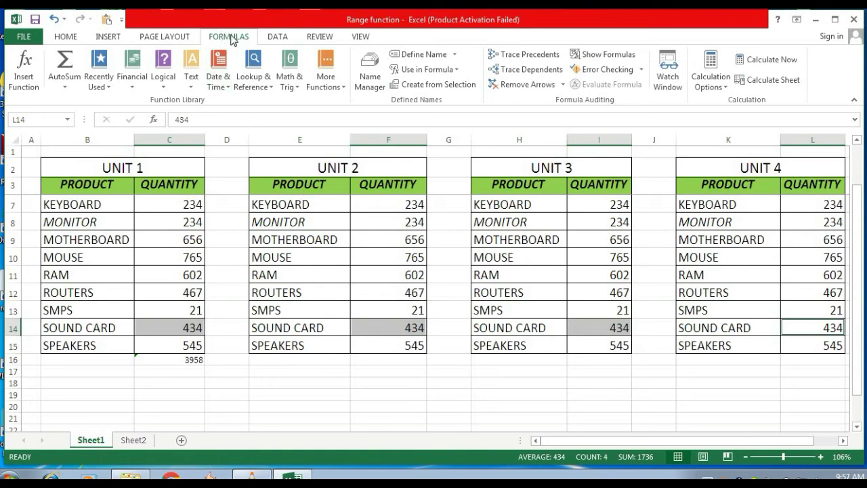
pyautogui.click(454, 55)
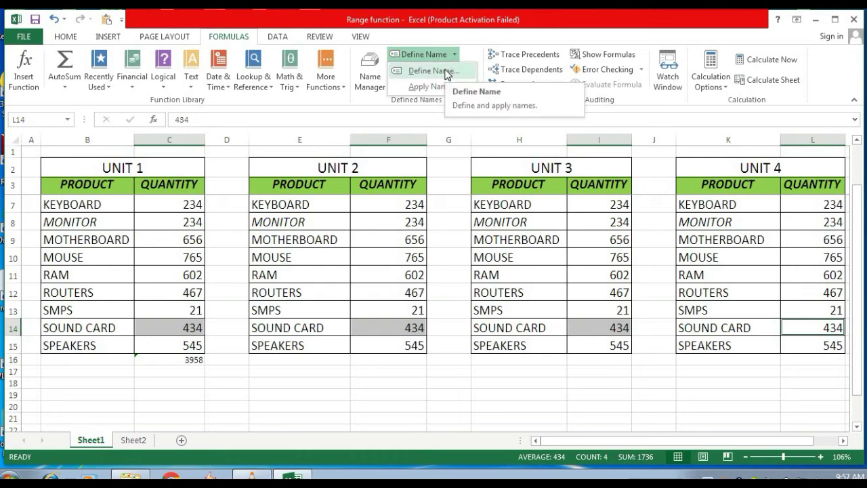
pyautogui.click(434, 71)
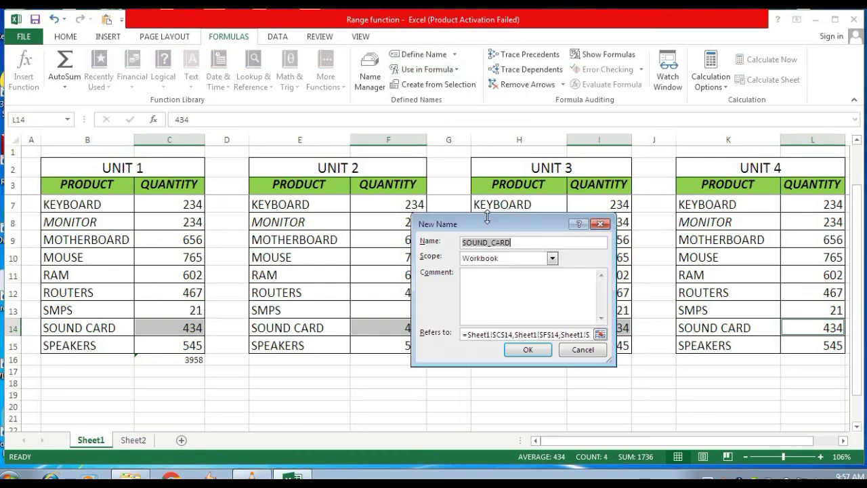
pyautogui.click(521, 241)
pyautogui.click(527, 349)
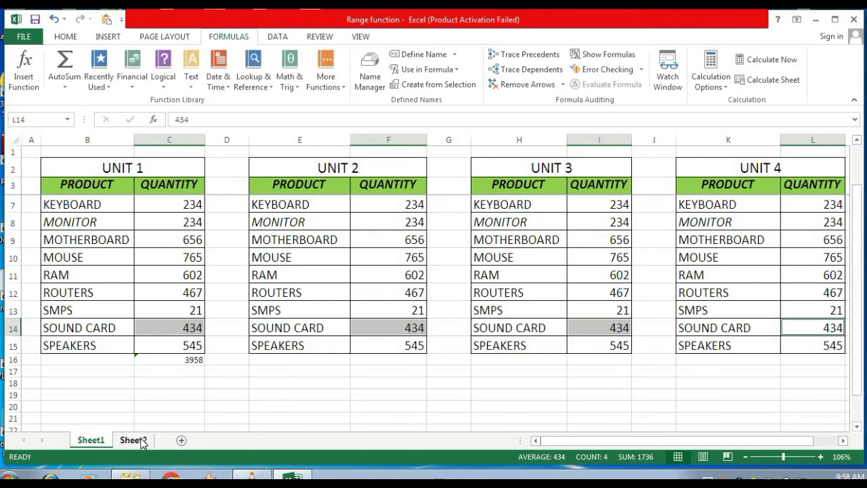
# Step: Calculate the total sound card quantity in cell K8 of Sheet2 with the formula =SUM(SOUND_CARD)
pyautogui.click(134, 440)
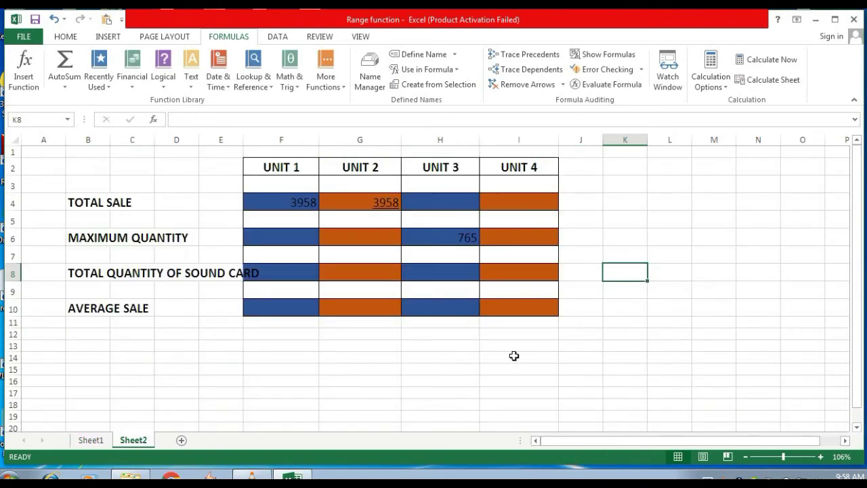
pyautogui.click(639, 272)
pyautogui.write('=SUM')
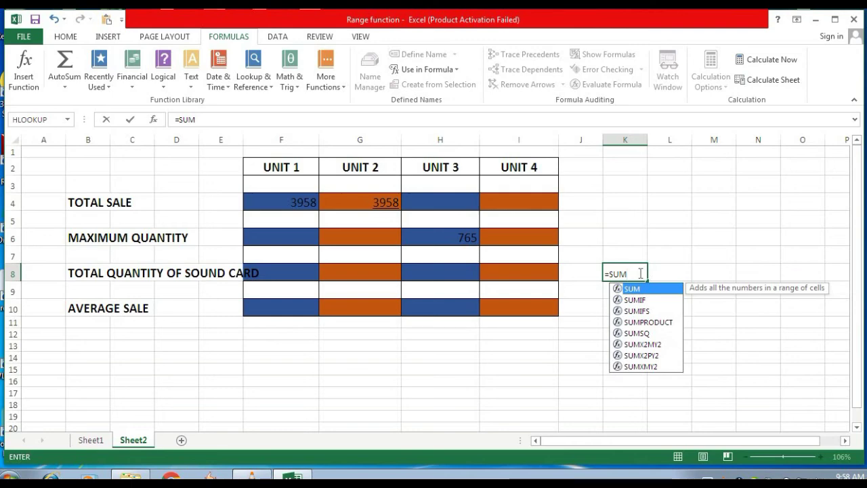
pyautogui.write('(')
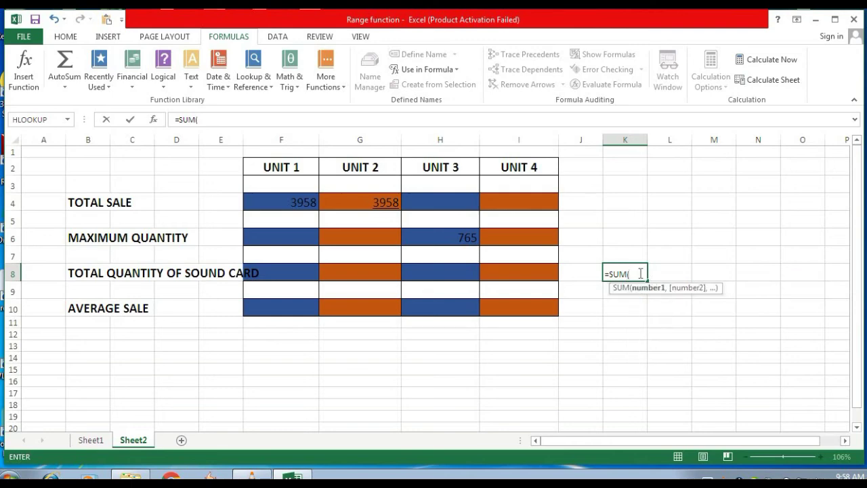
pyautogui.click(444, 71)
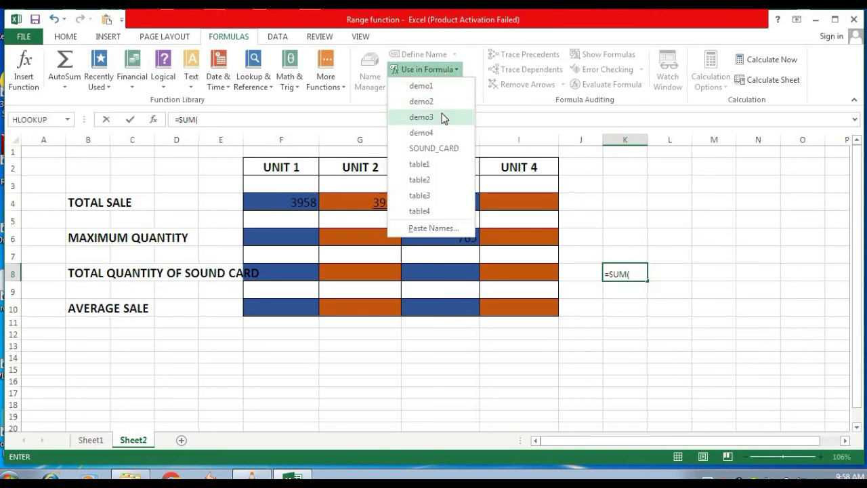
pyautogui.click(442, 148)
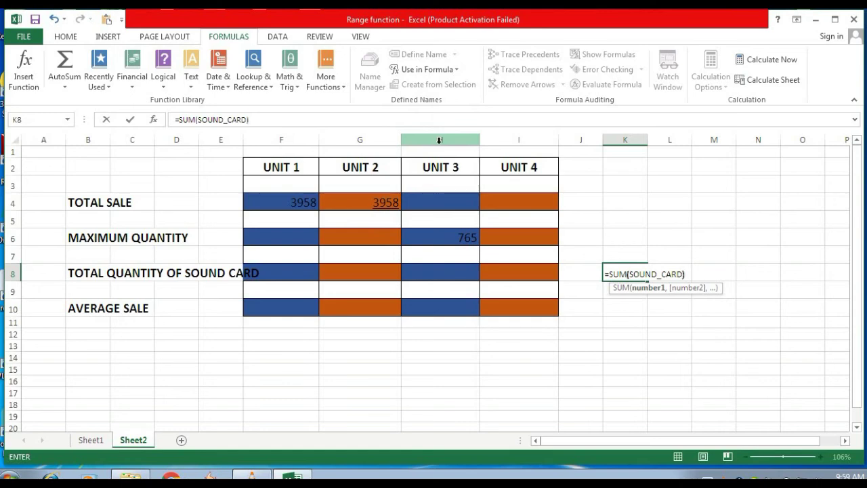
pyautogui.write(')')
pyautogui.press('Return')
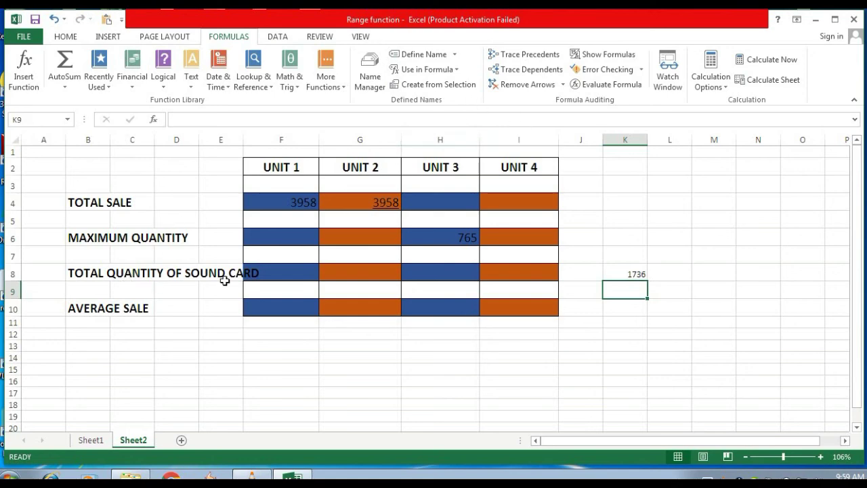
pyautogui.click(639, 273)
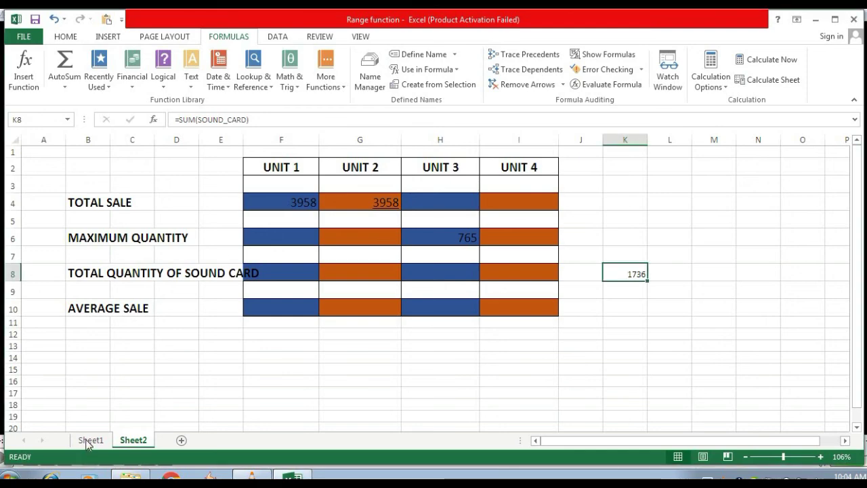
# Step: Review the workbook's defined names from Sheet1, examining the references of demo2, table1 and demo1 and the edit settings of demo2
pyautogui.click(89, 440)
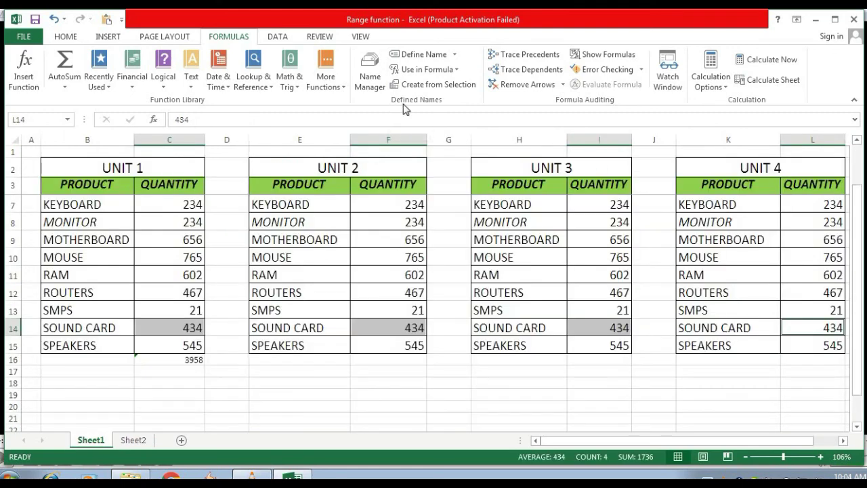
pyautogui.click(370, 81)
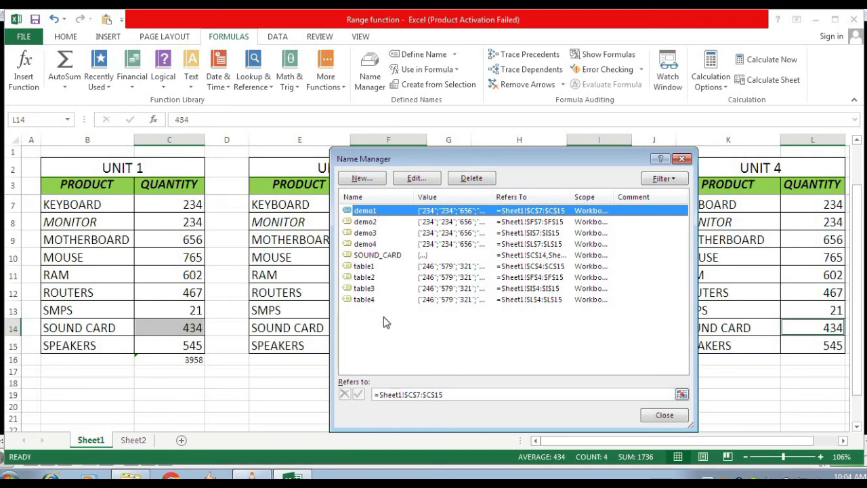
pyautogui.click(365, 221)
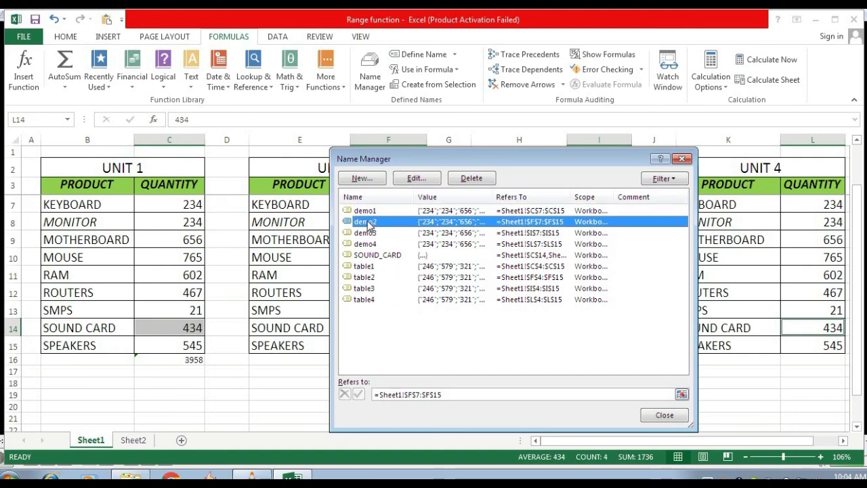
pyautogui.click(415, 178)
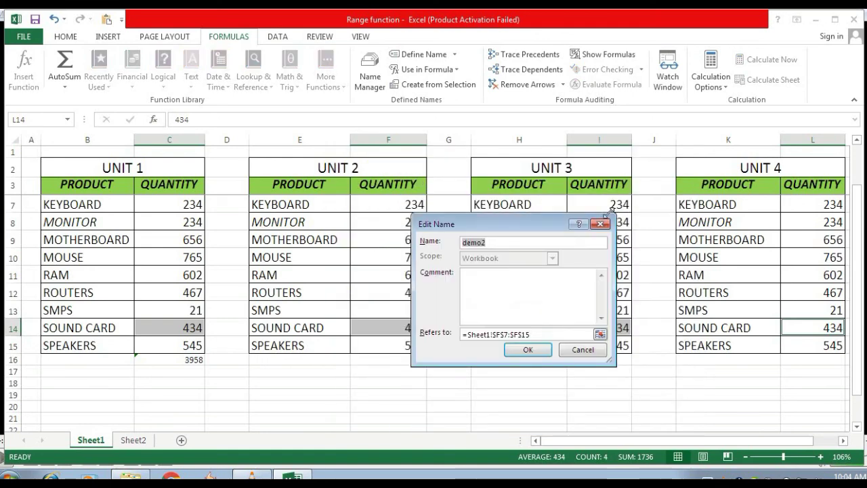
pyautogui.click(604, 224)
pyautogui.click(428, 266)
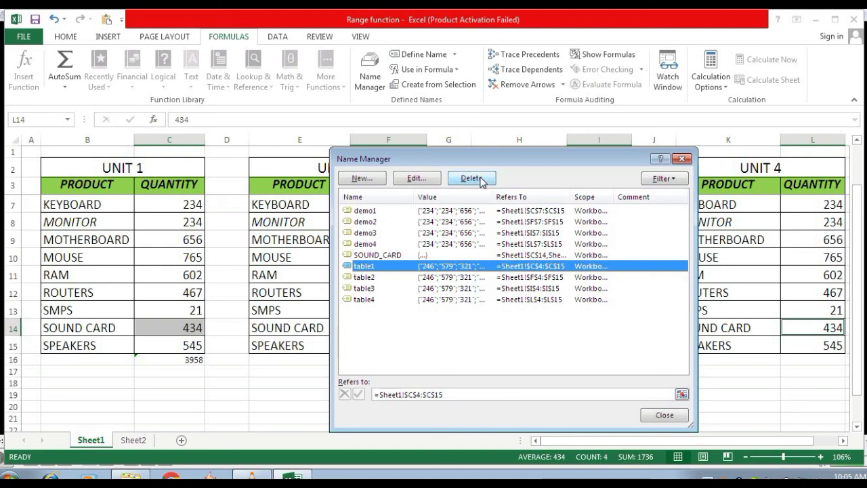
pyautogui.click(363, 210)
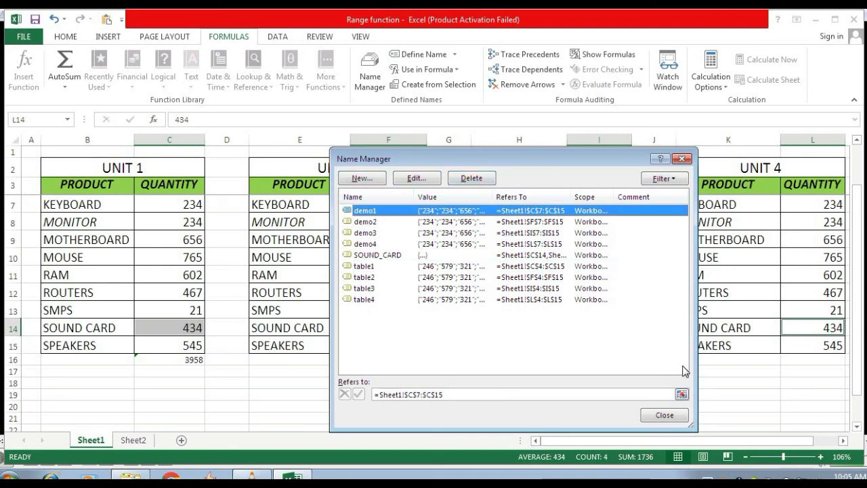